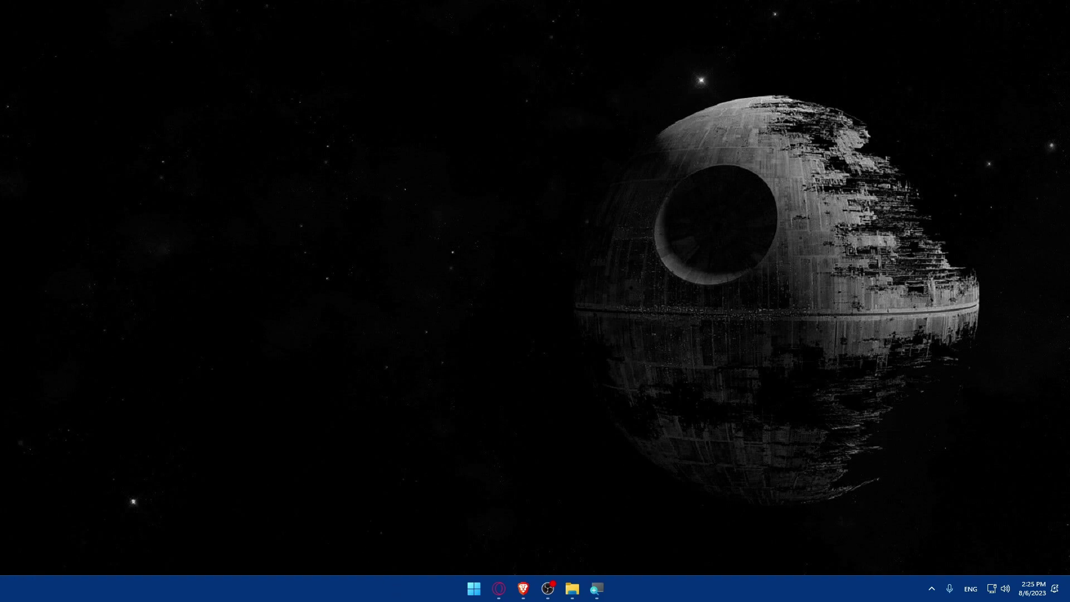
- Launch Brave and go to wix.com to reach the My Sites page
left_click(522, 588)
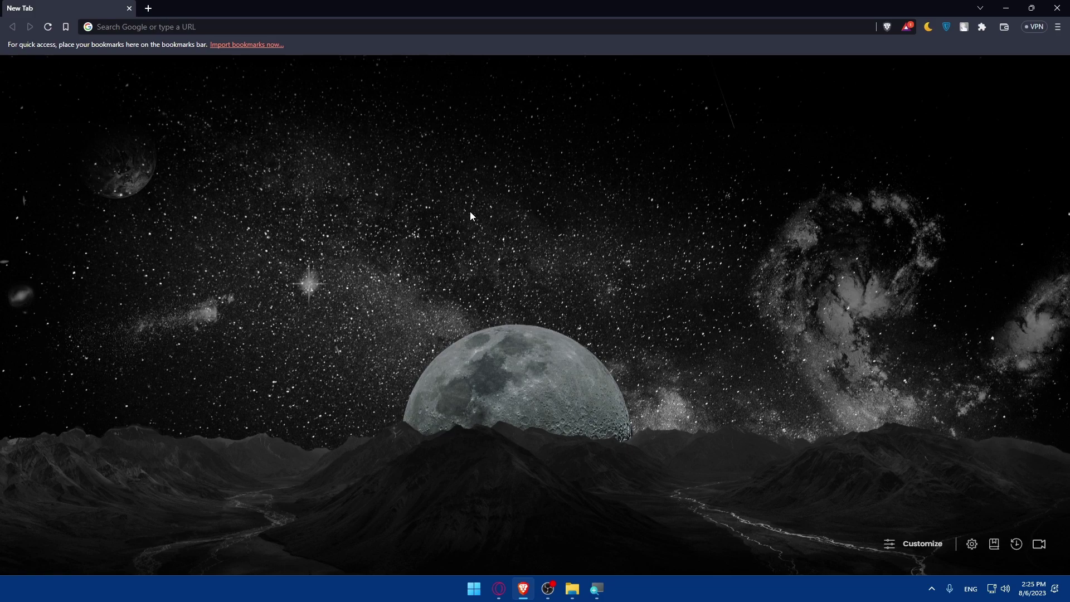
left_click(226, 21)
type("wix.com")
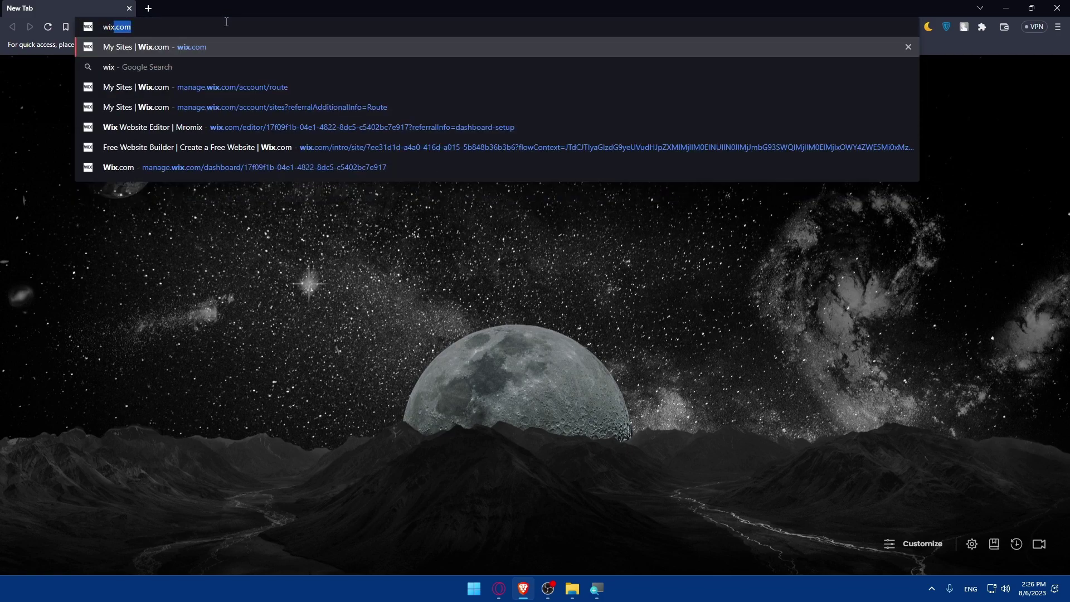
key("Return")
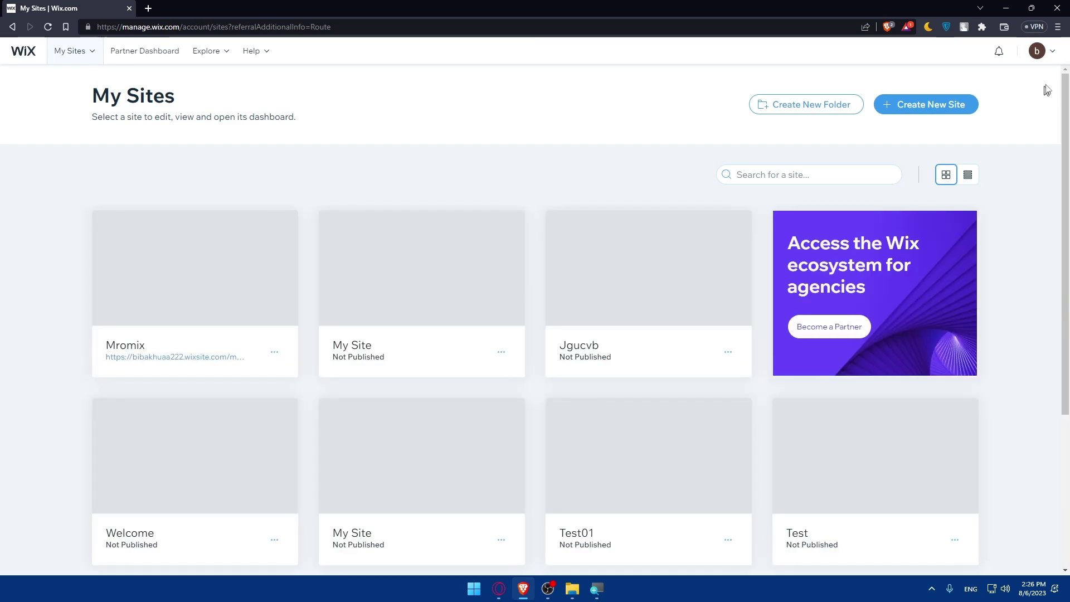
- Open the Mromix card's editor from My Sites and switch to the new editor tab
left_click(1036, 51)
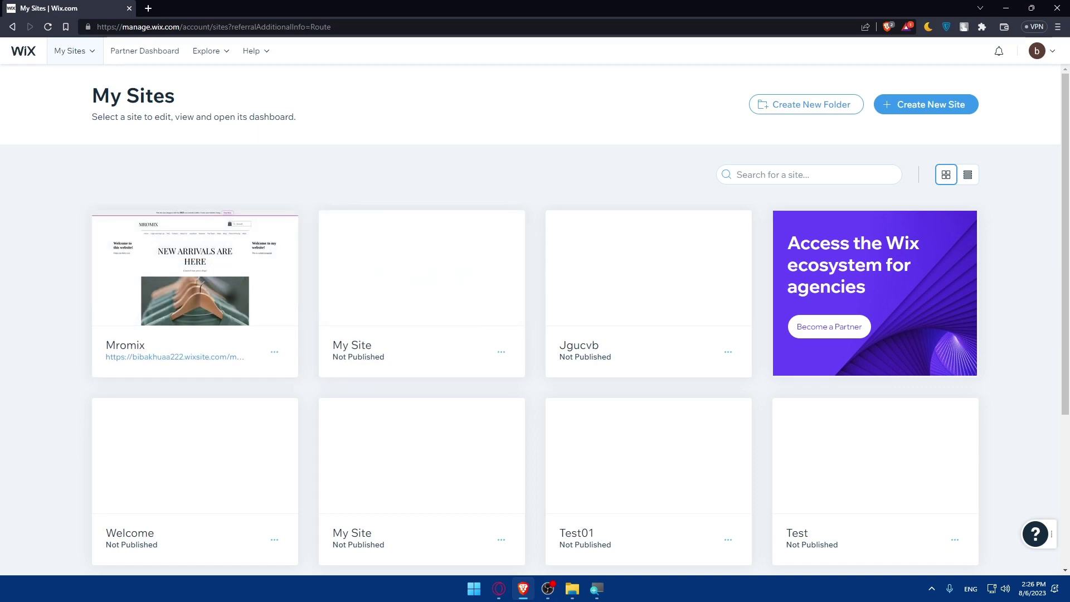
mouse_move(428, 317)
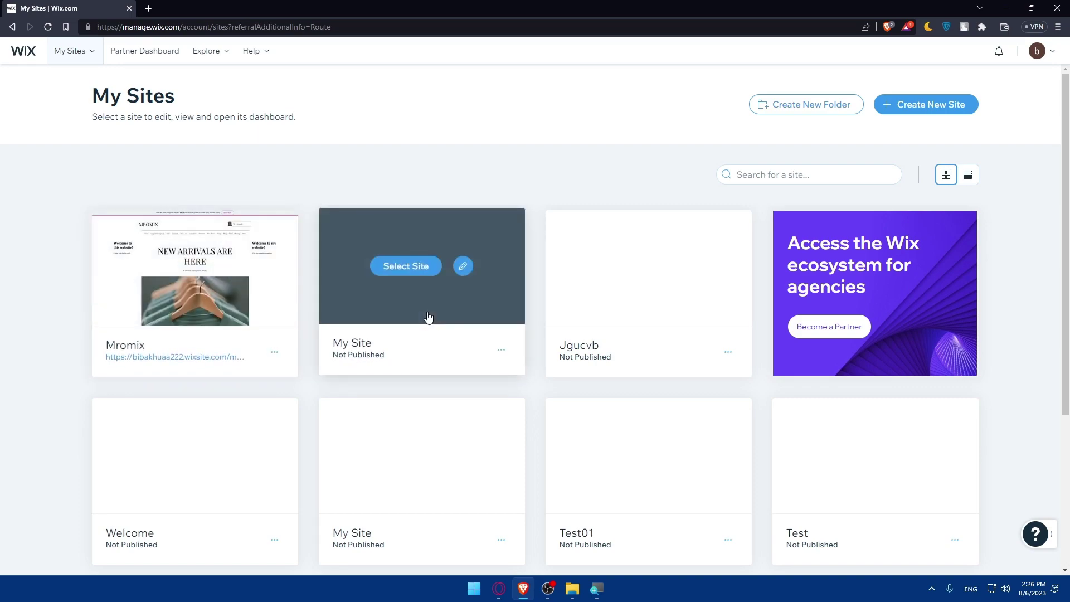
mouse_move(277, 296)
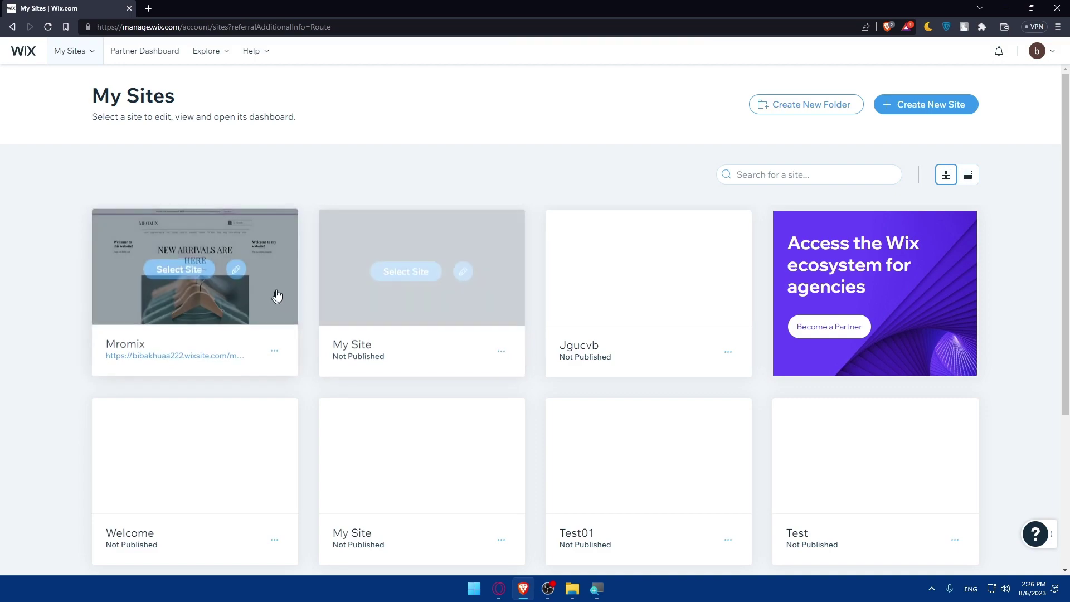
left_click(238, 269)
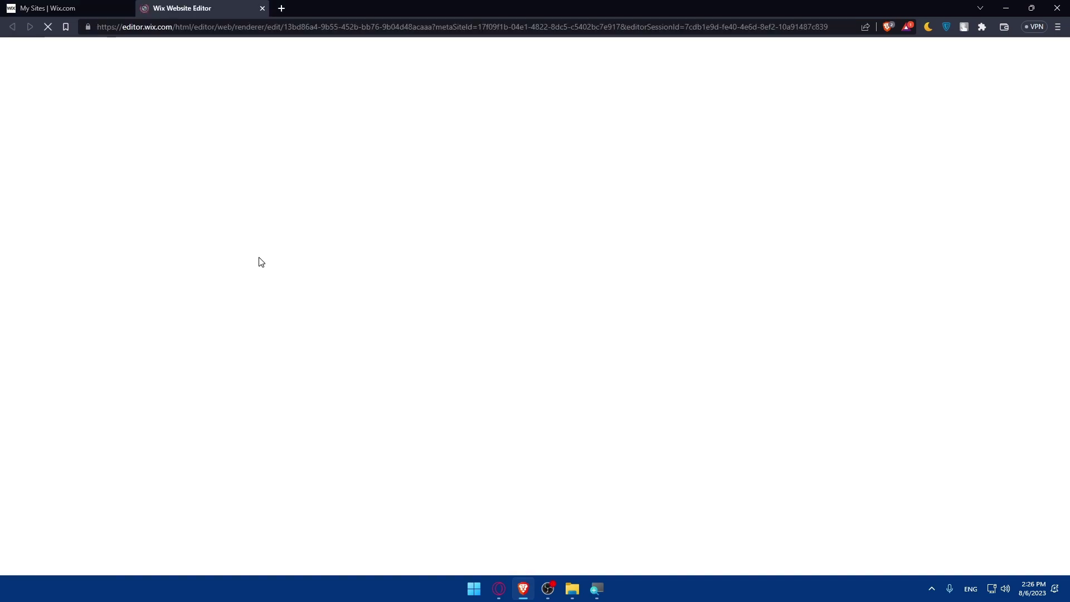
key("ctrl+shift+Tab")
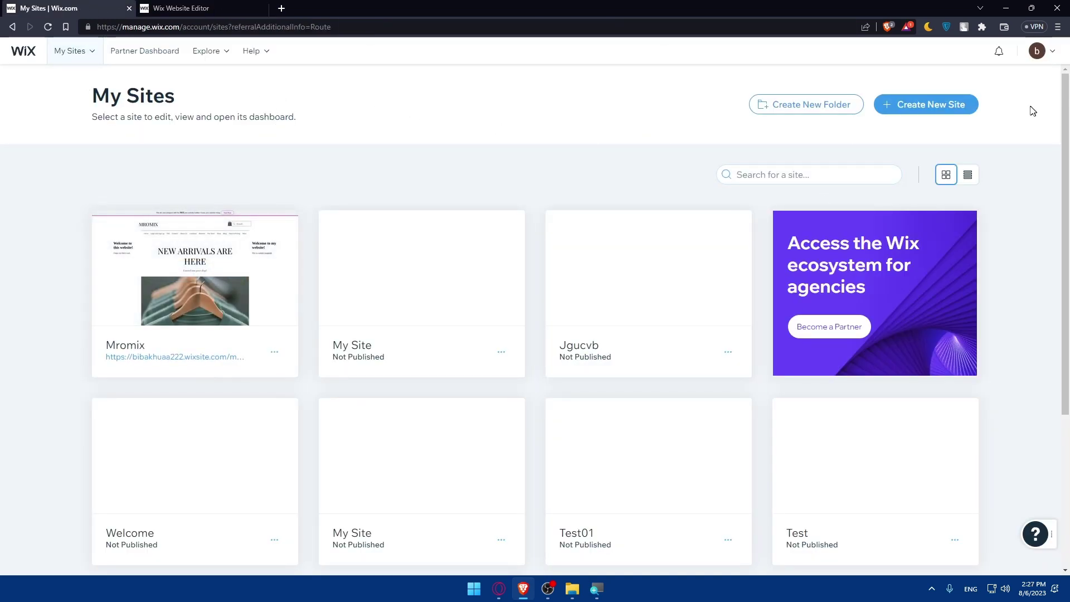
left_click(84, 56)
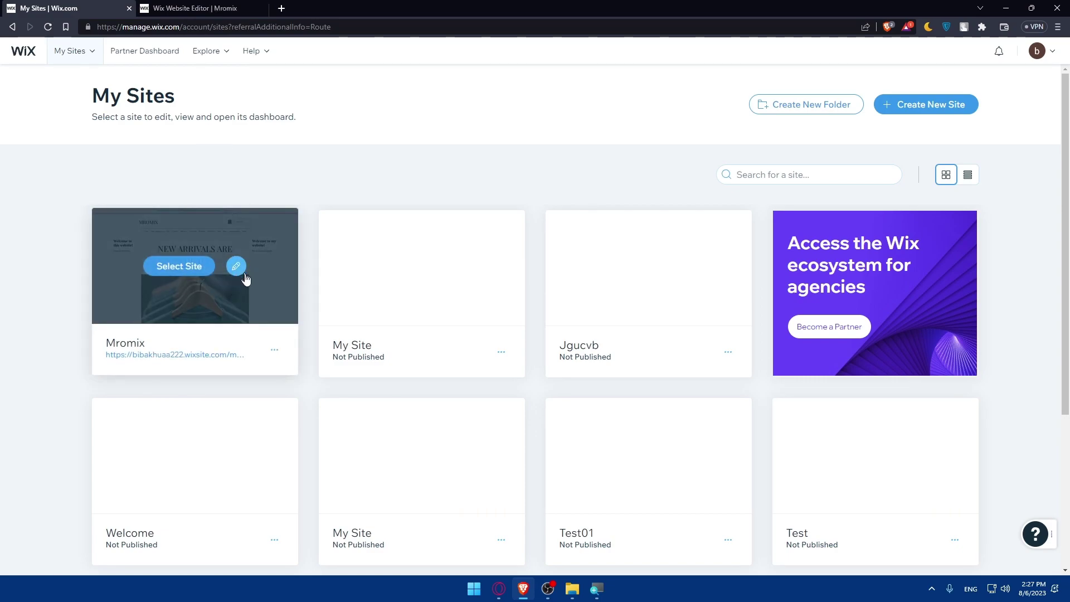
key("ctrl+Tab")
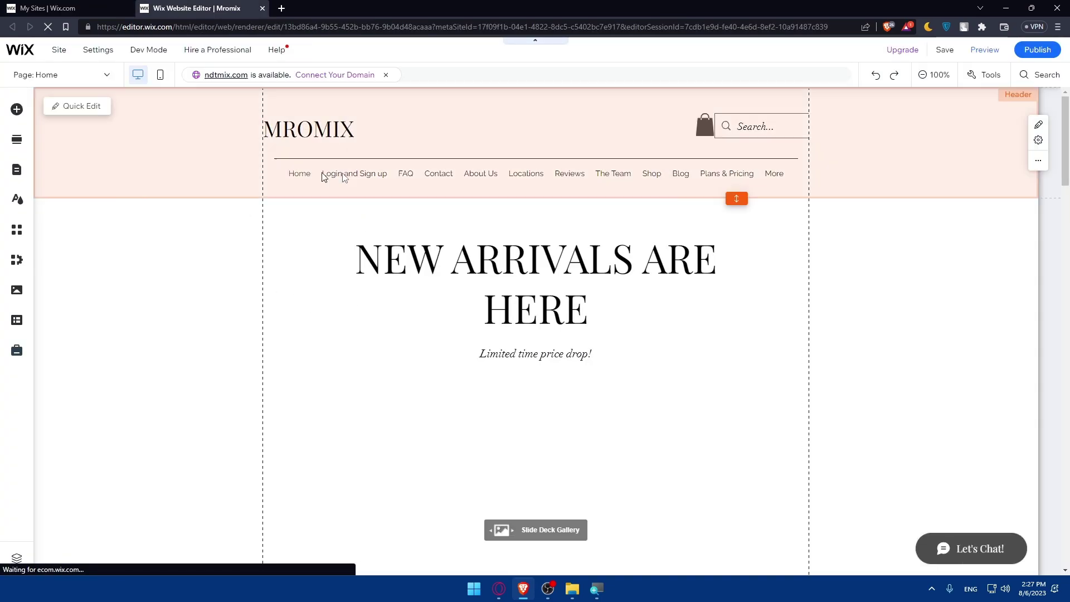
scroll(546, 279, "down", 10)
scroll(550, 282, "up", 10)
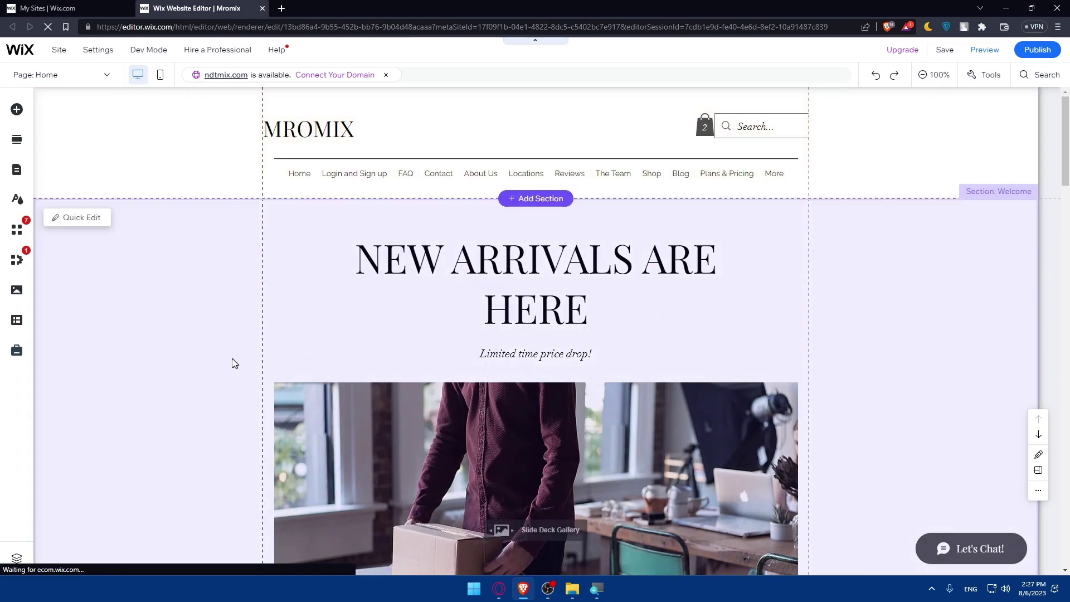
left_click(82, 218)
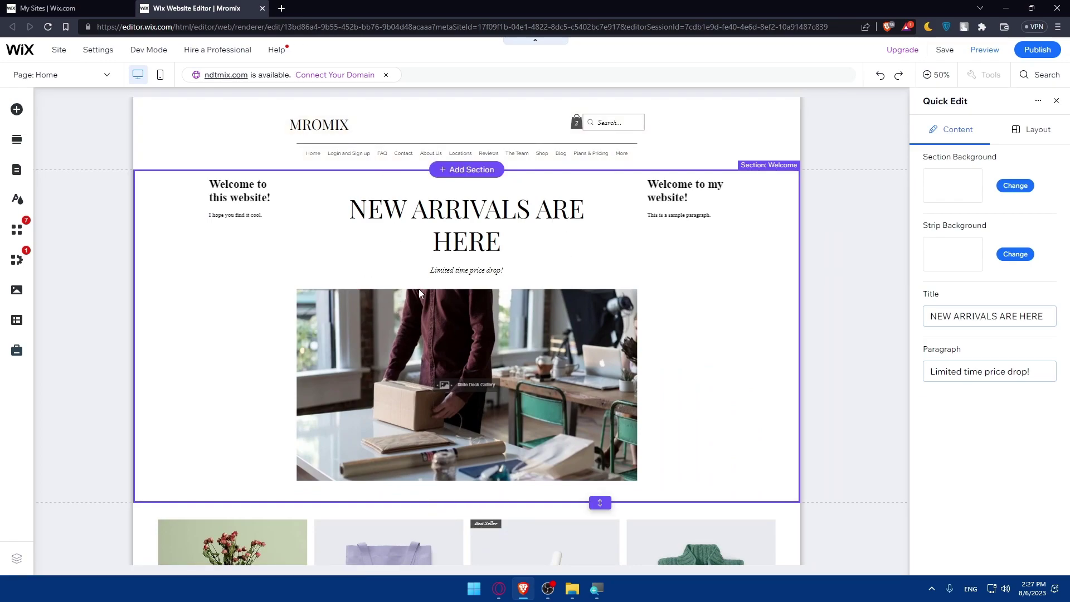
scroll(430, 309, "down", 2)
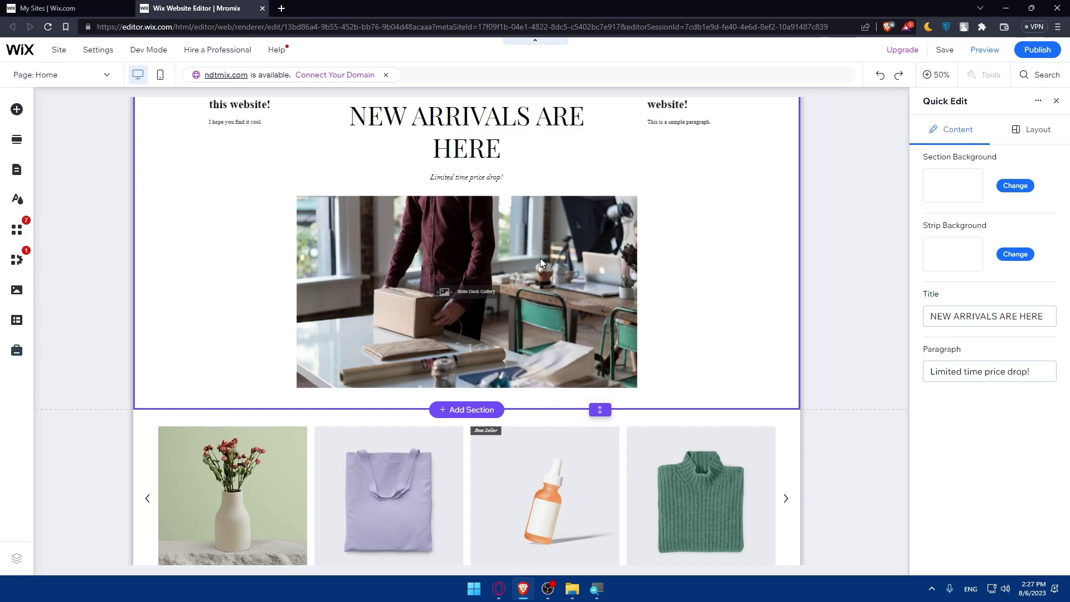
scroll(541, 262, "up", 2)
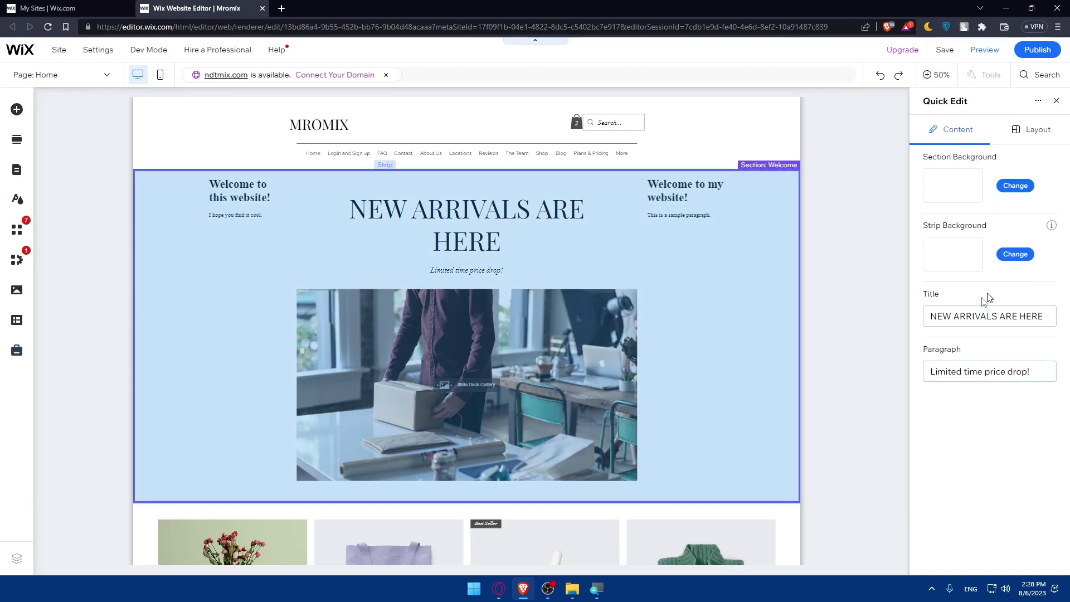
left_click(1031, 129)
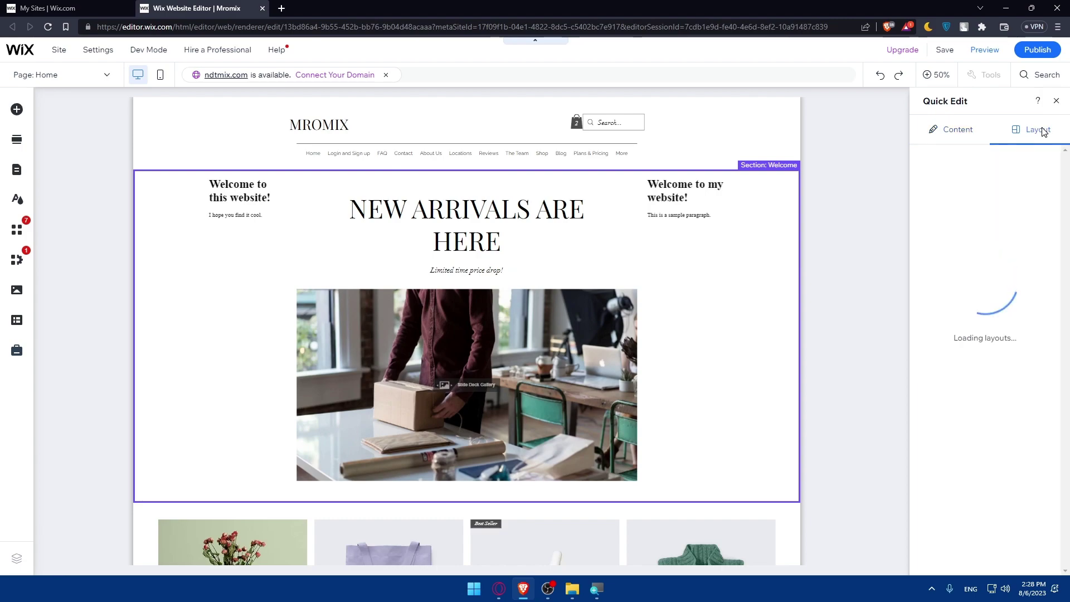
left_click(1056, 101)
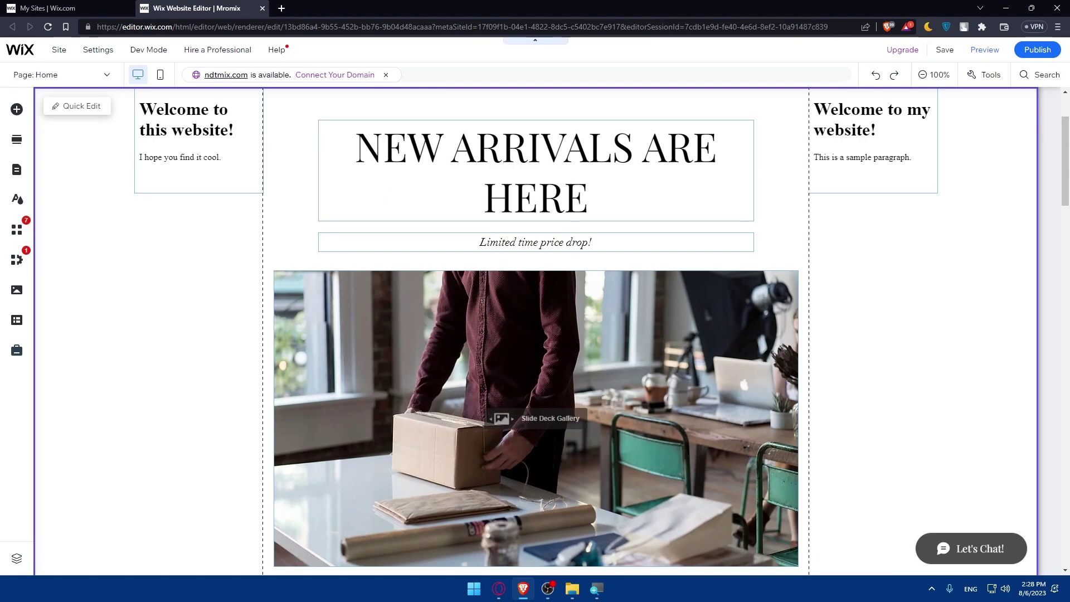
scroll(245, 285, "up", 2)
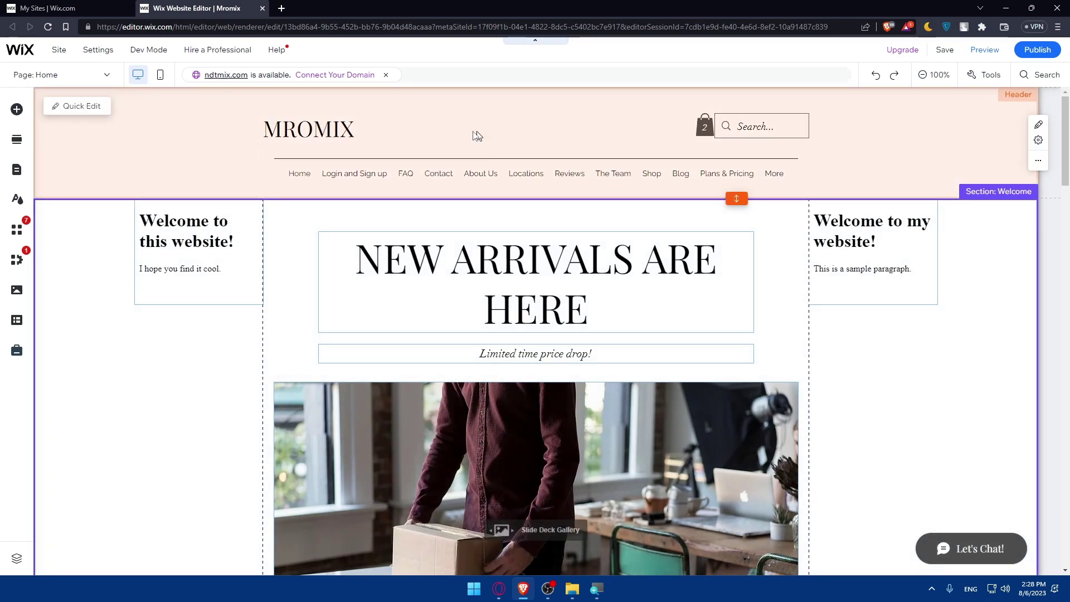
- Select the MROMIX header and scroll through its header design choices
left_click(597, 132)
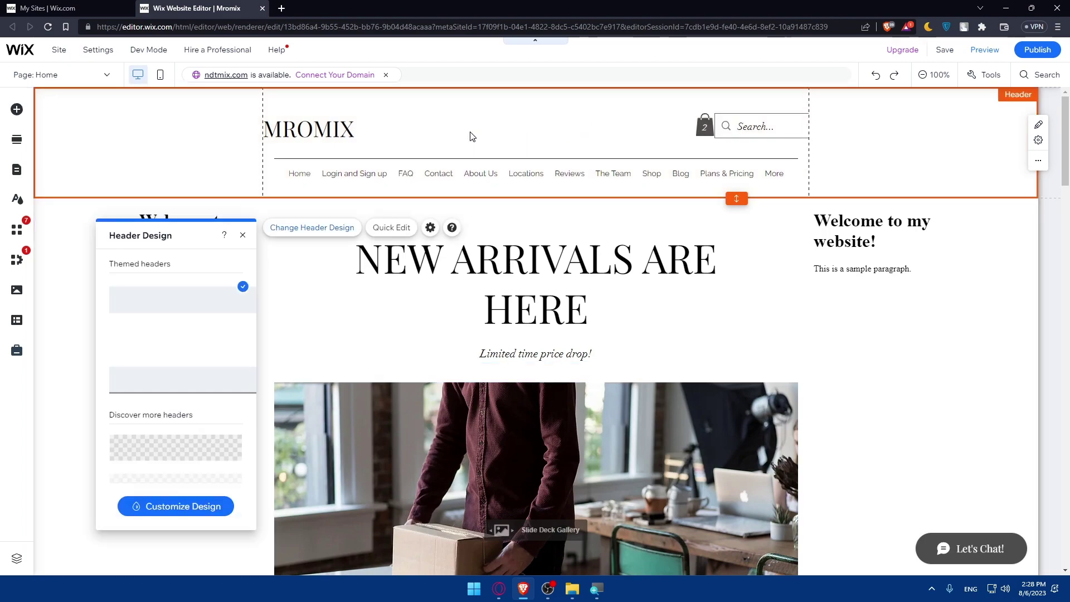
left_click(315, 232)
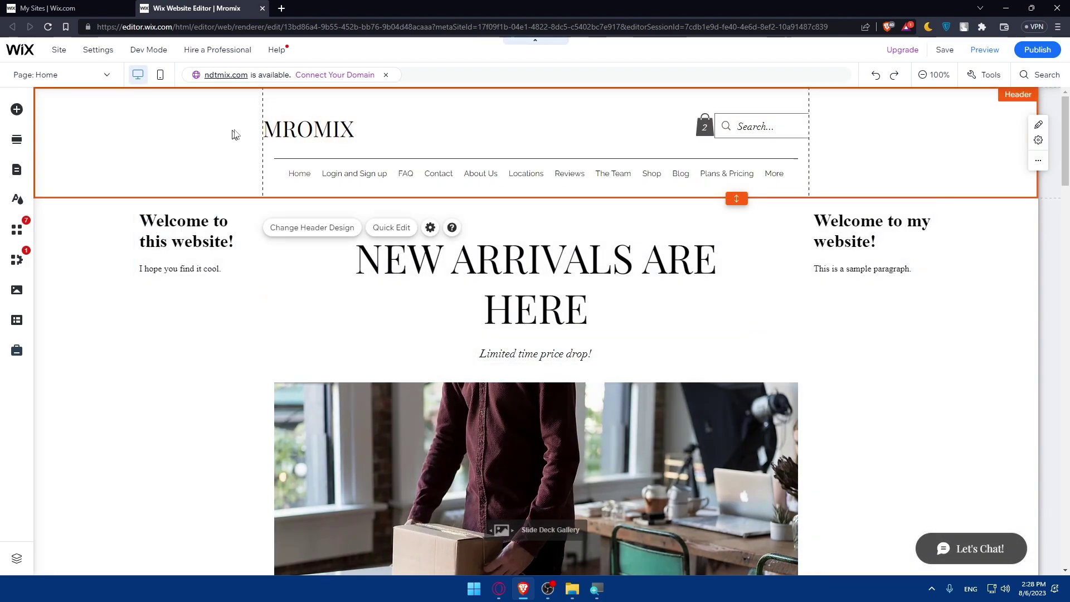
left_click(449, 131)
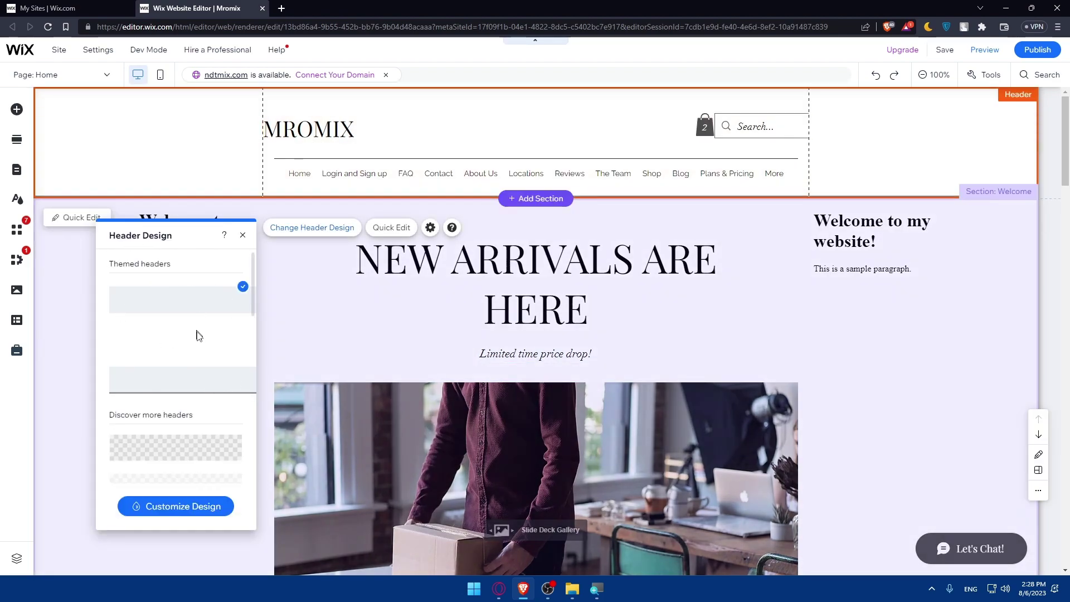
scroll(193, 358, "down", 3)
scroll(192, 356, "down", 5)
left_click(217, 150)
- Reselect the header and browse the themed header thumbnails in Change Header Design
left_click(207, 129)
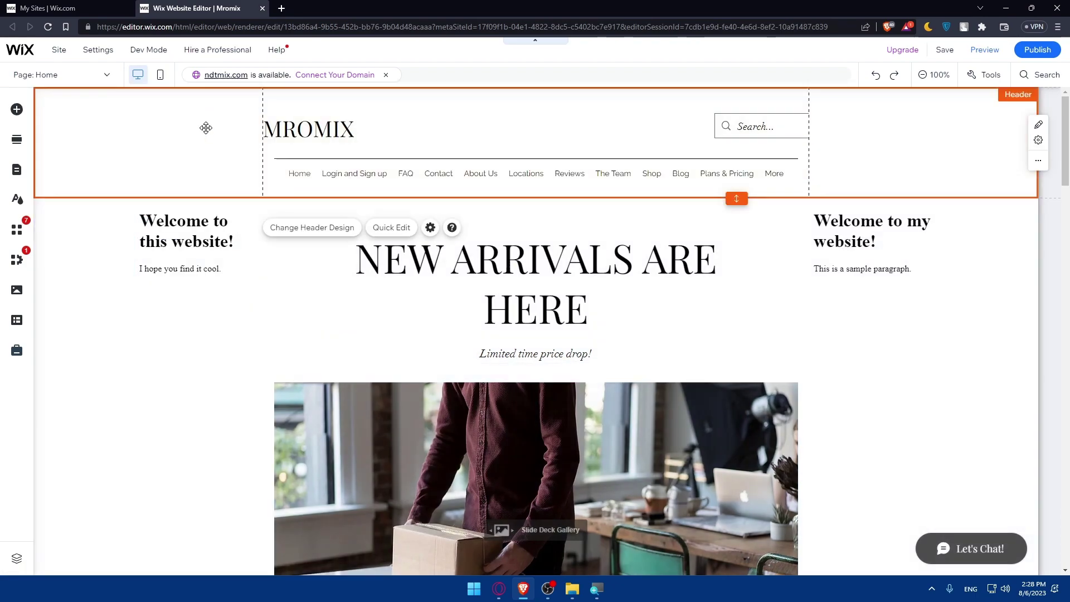
left_click(310, 228)
scroll(184, 390, "down", 5)
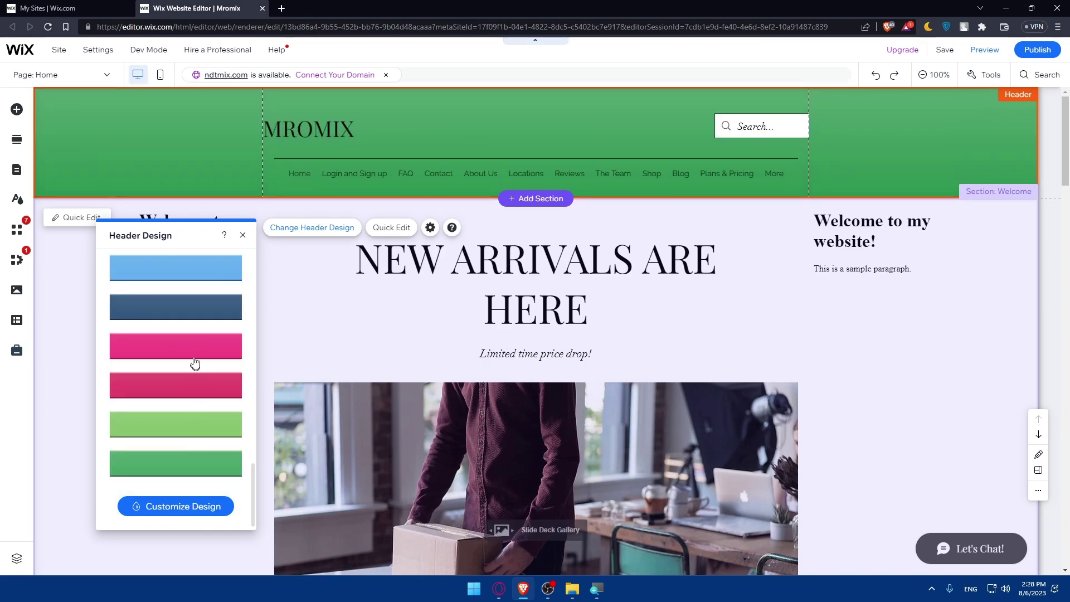
scroll(193, 390, "up", 3)
scroll(179, 334, "up", 4)
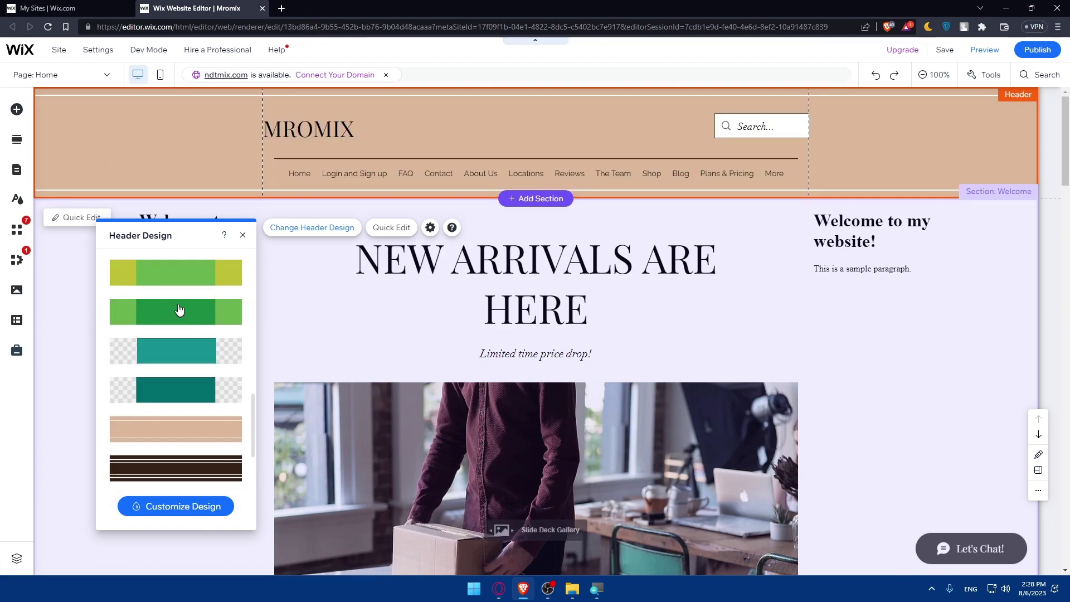
scroll(177, 368, "down", 5)
scroll(170, 367, "down", 2)
scroll(177, 390, "up", 10)
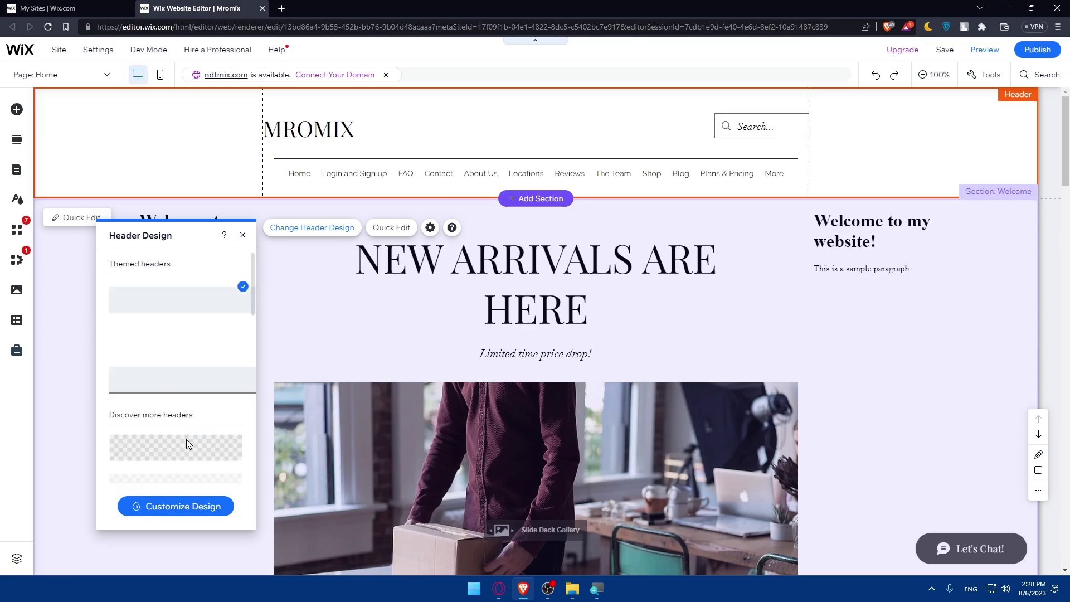
scroll(167, 432, "down", 2)
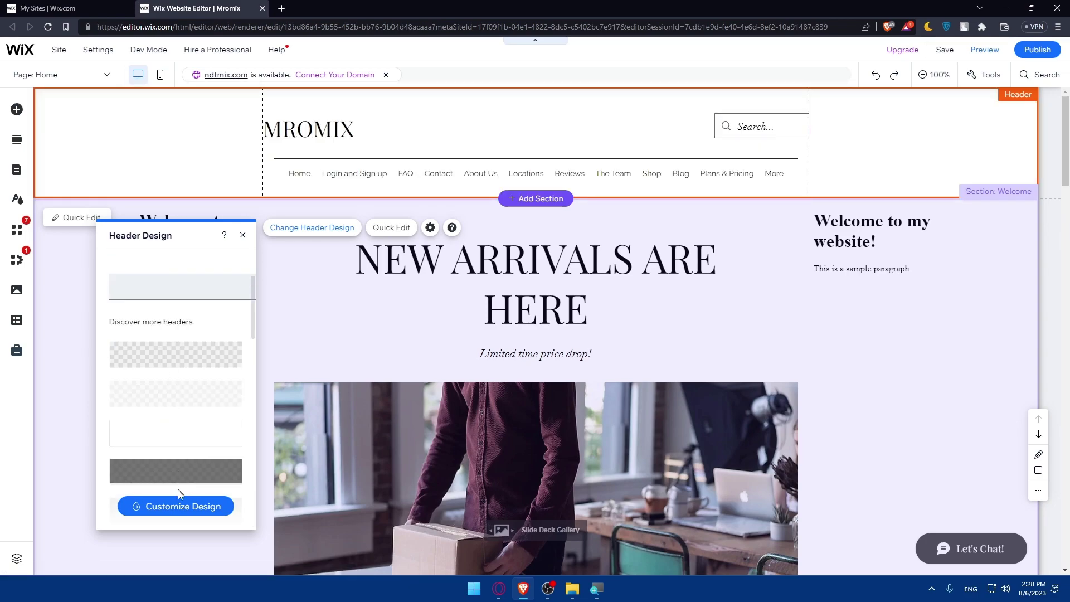
- In Customize Design, try the first and third header styles and test background opacity
left_click(179, 509)
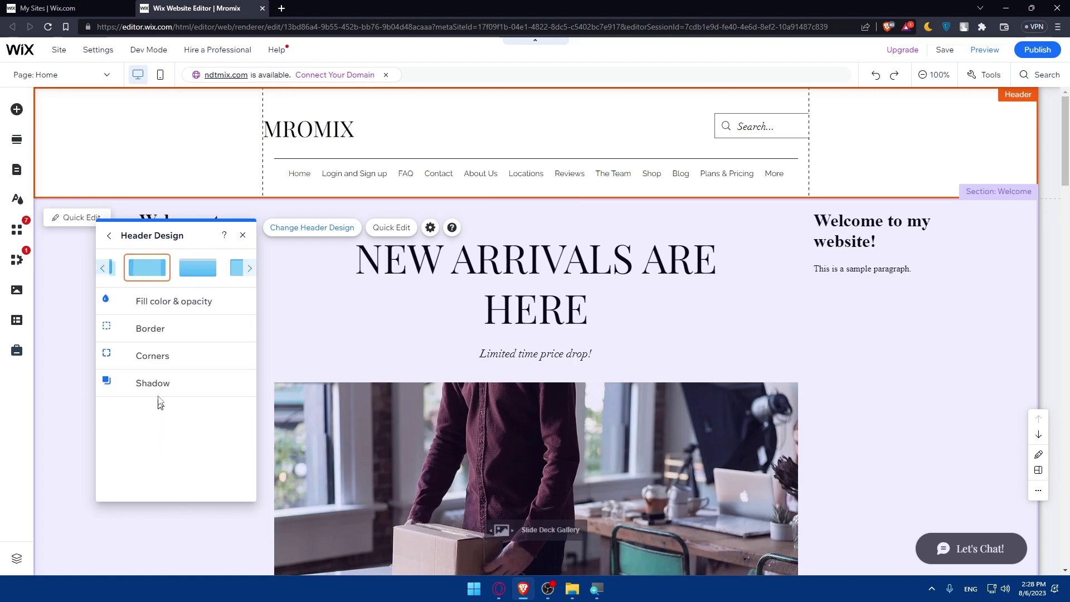
left_click(249, 269)
left_click(201, 272)
left_click(230, 269)
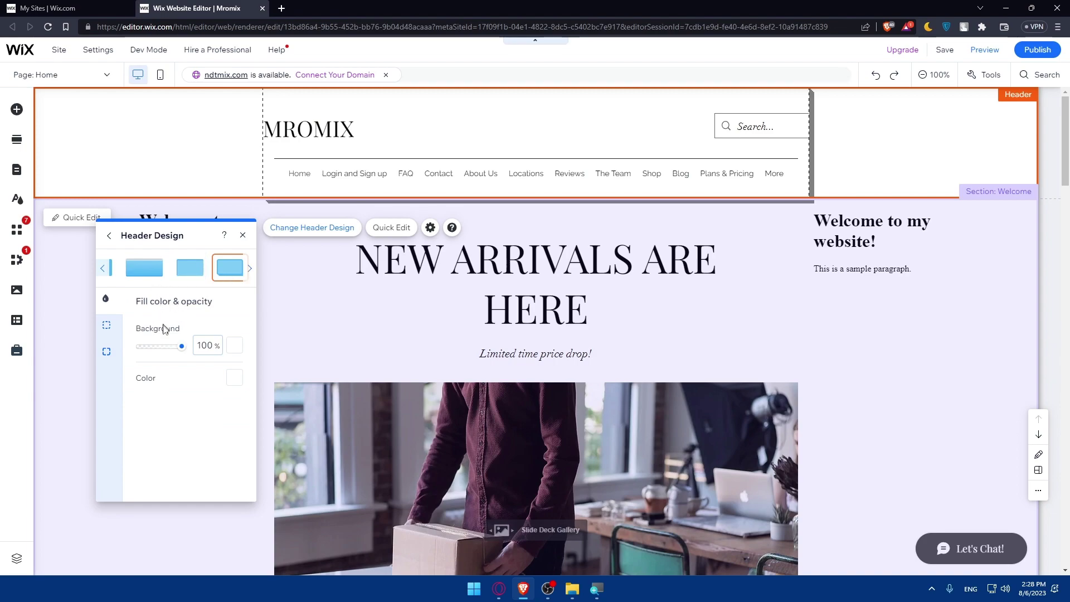
left_click(143, 270)
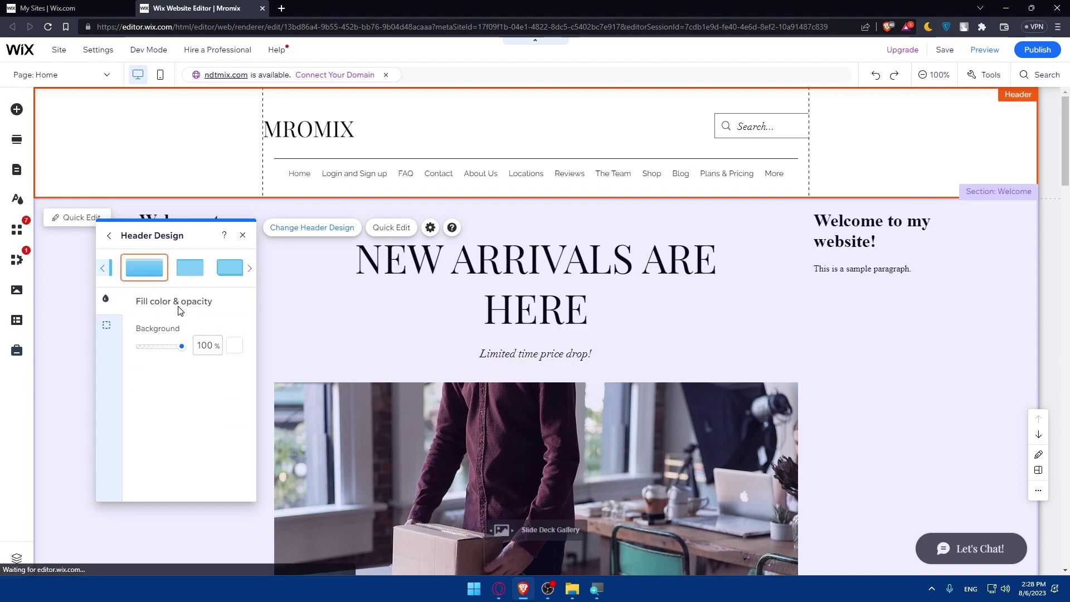
mouse_move(181, 346)
left_mouse_down()
mouse_move(148, 347)
mouse_move(181, 346)
left_mouse_up()
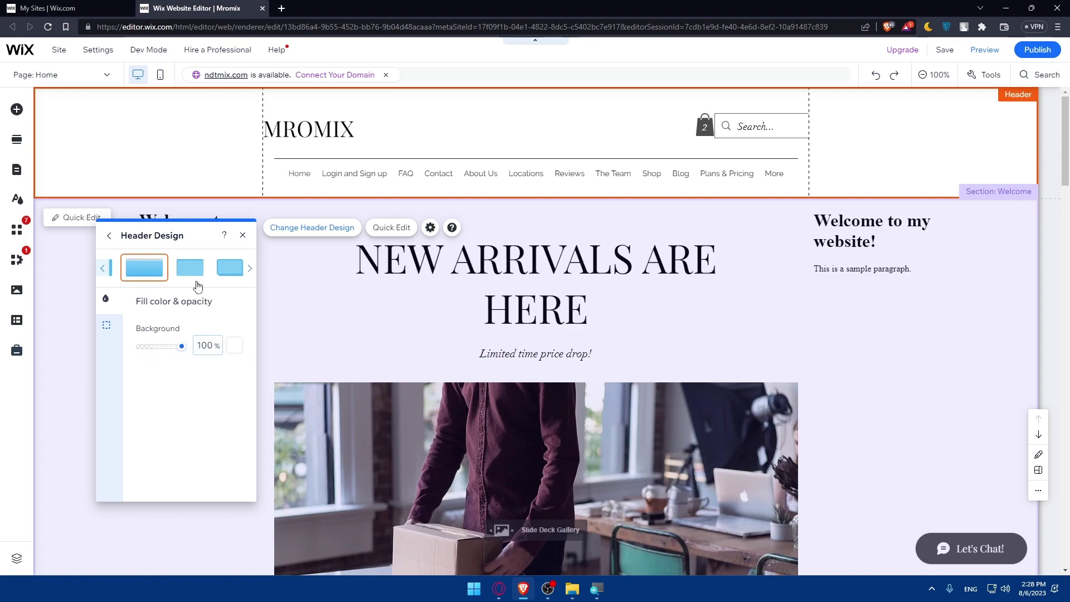
- Settle on the second header style, the one without a shadow
left_click(230, 267)
left_click(191, 269)
left_click(109, 353)
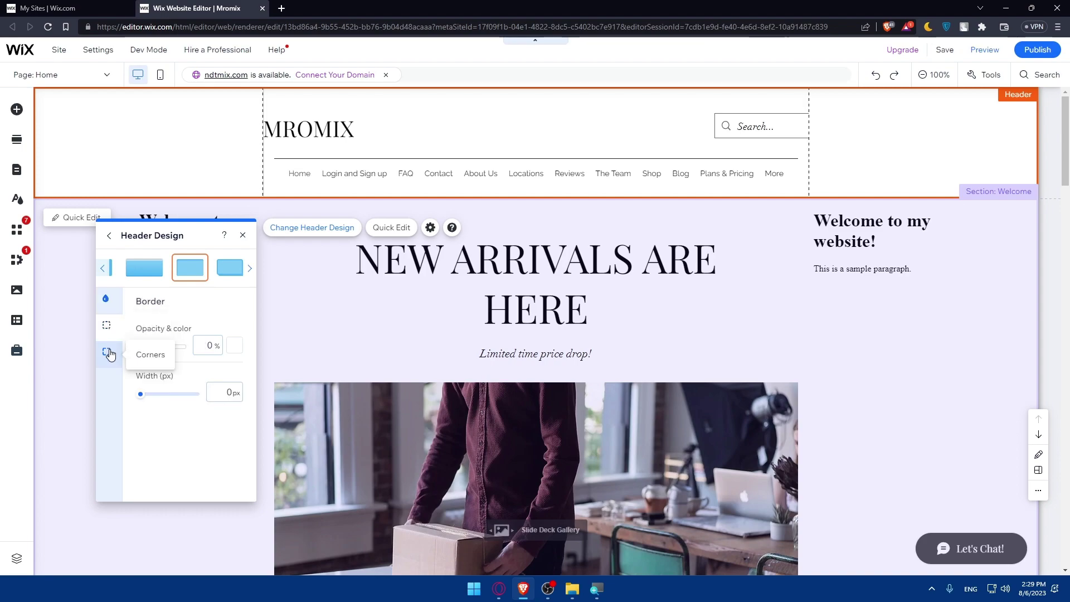
left_click(105, 298)
left_click(103, 268)
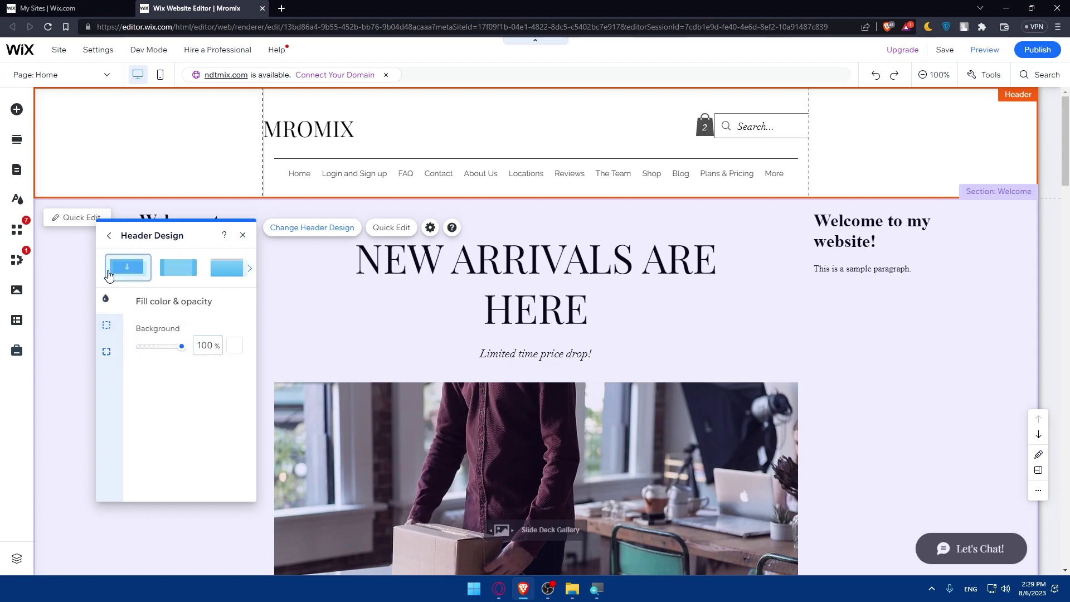
left_click(223, 268)
left_click(168, 269)
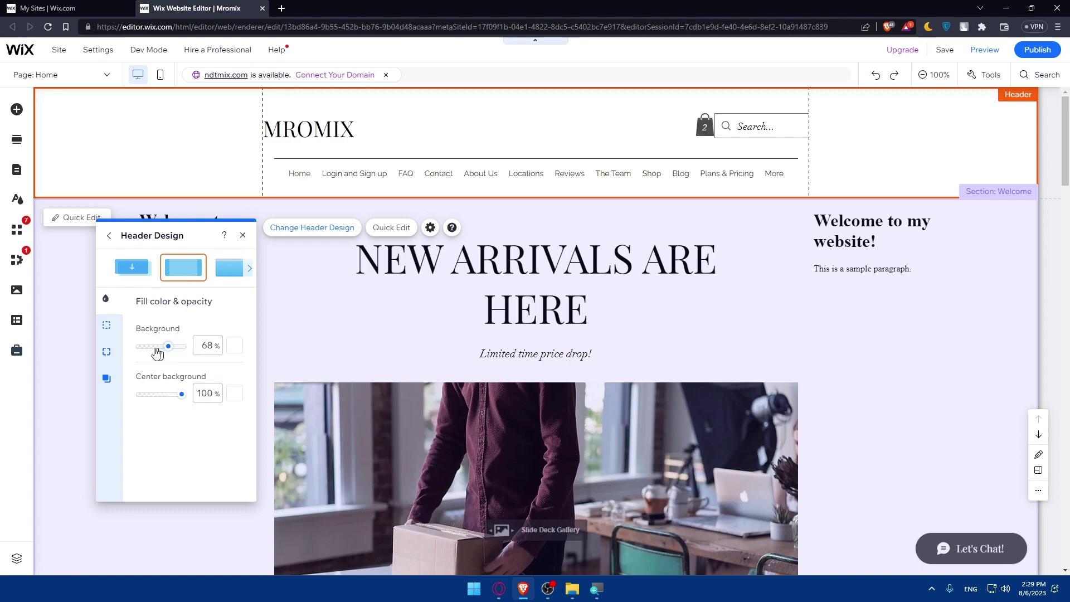
- Make the header background grey at 67% opacity
left_click(235, 346)
left_click(306, 417)
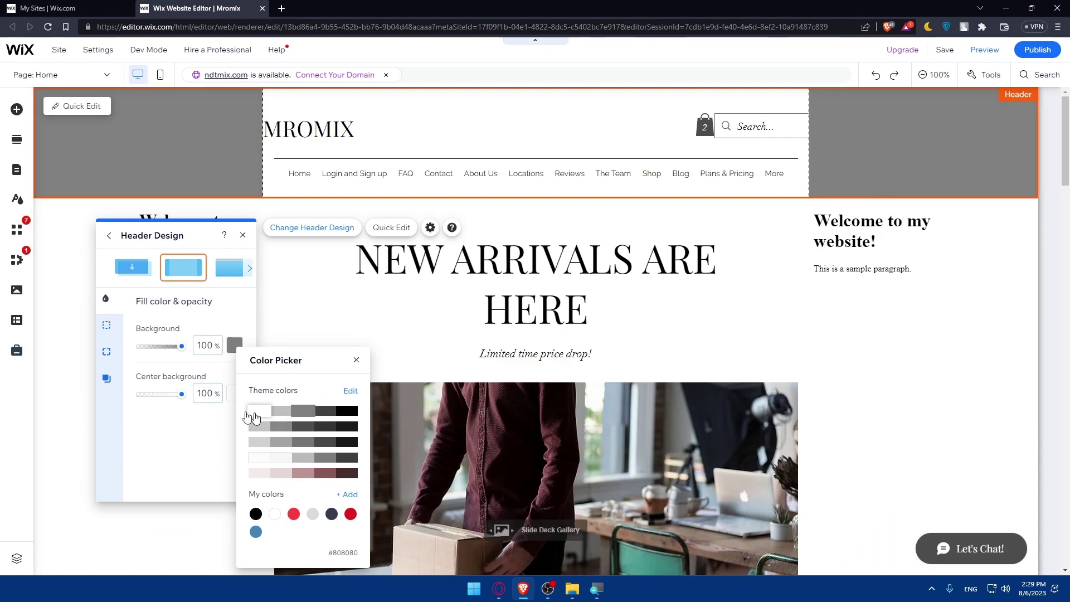
left_click_drag(181, 346, 167, 348)
- Tint the centre background mauve-brown #895956 at 33% opacity
left_click_drag(182, 398, 168, 399)
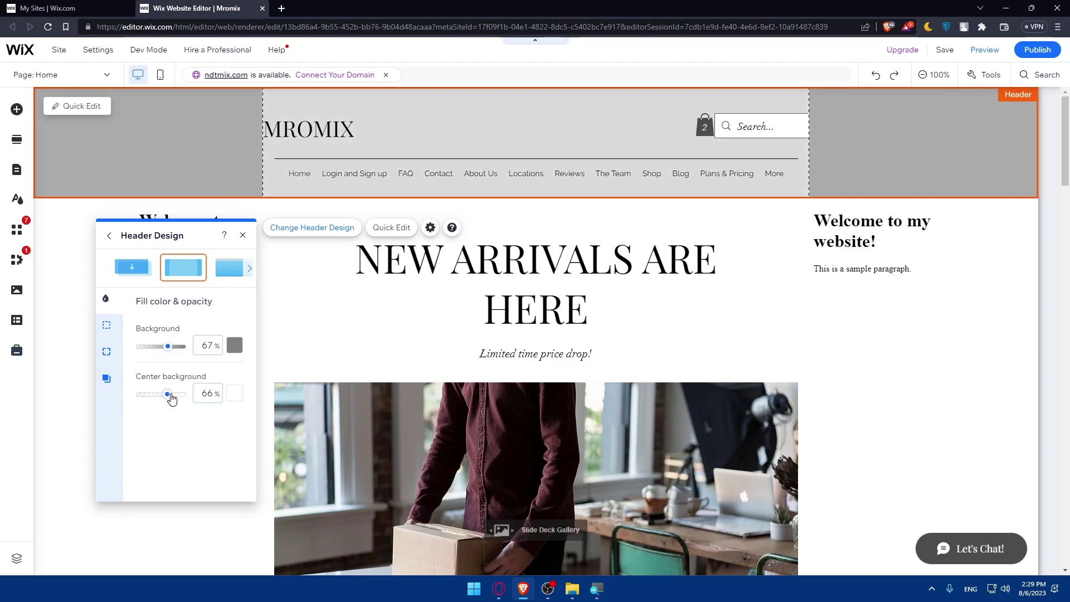
left_click(234, 395)
left_click(329, 482)
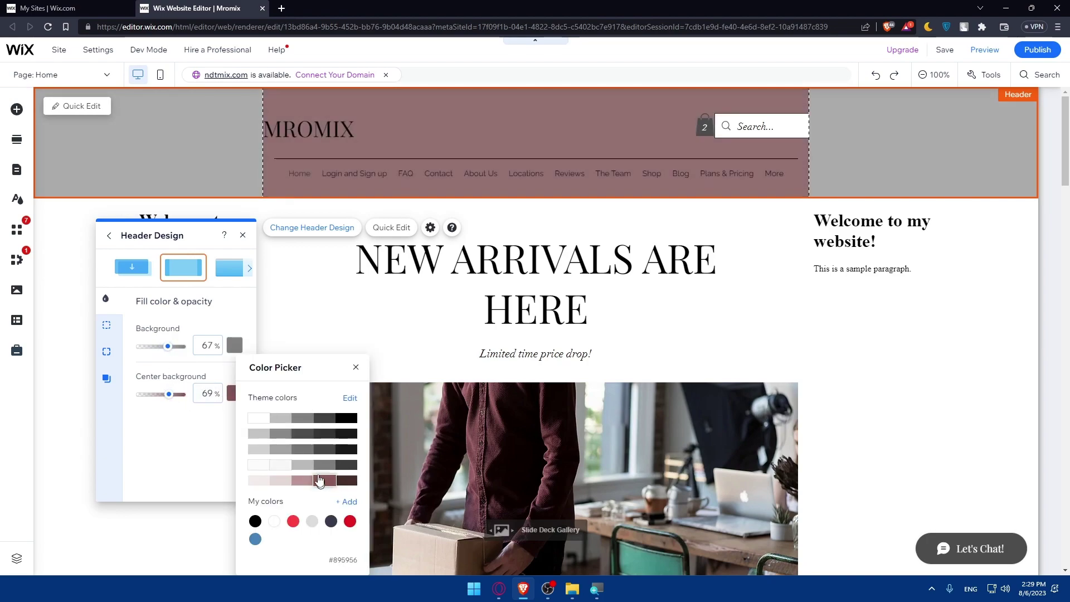
left_click(166, 395)
left_click_drag(169, 395, 154, 394)
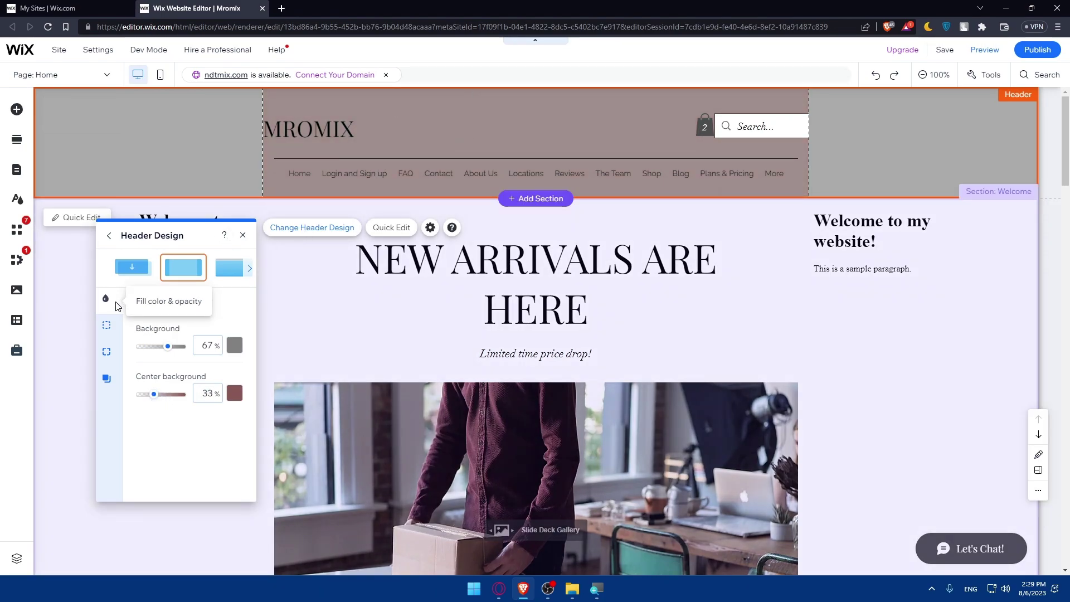
- Give the header border steel blue #4682B4 colour at 48% opacity
left_click(107, 326)
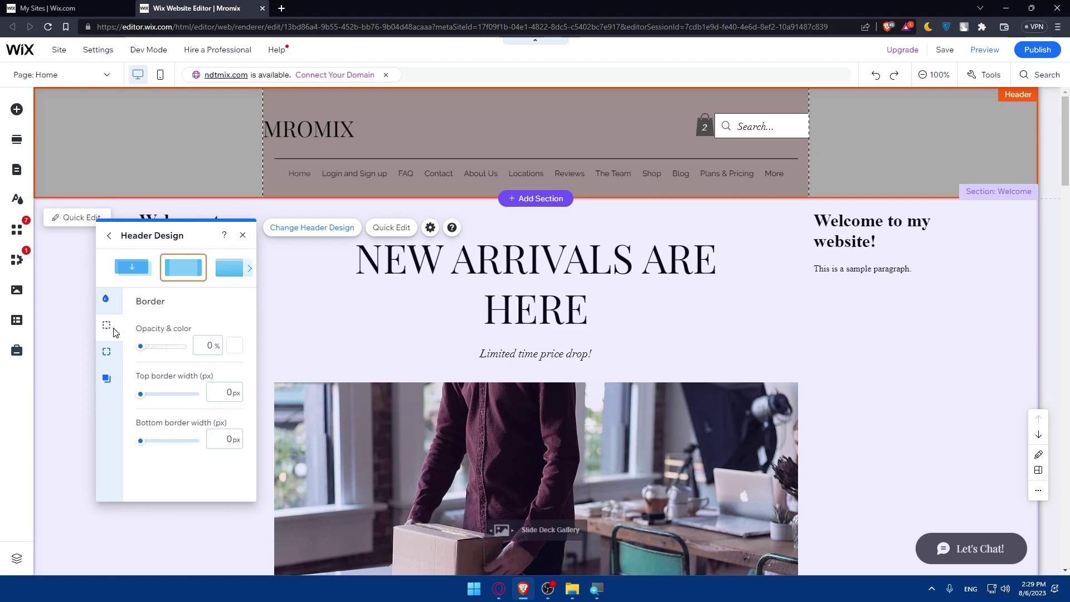
left_click_drag(155, 349, 160, 349)
left_click(234, 346)
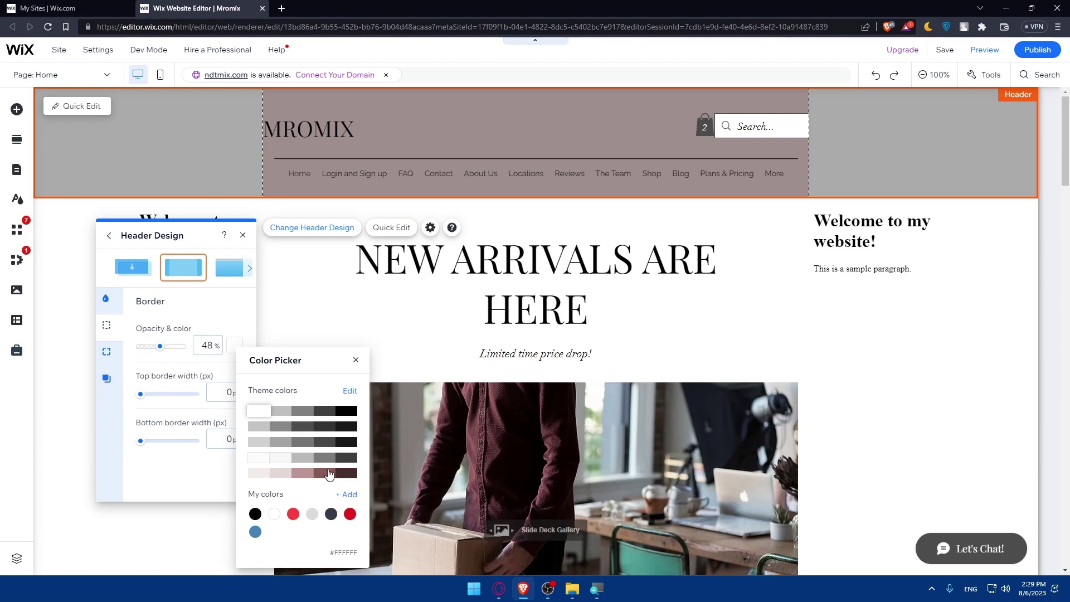
left_click(255, 531)
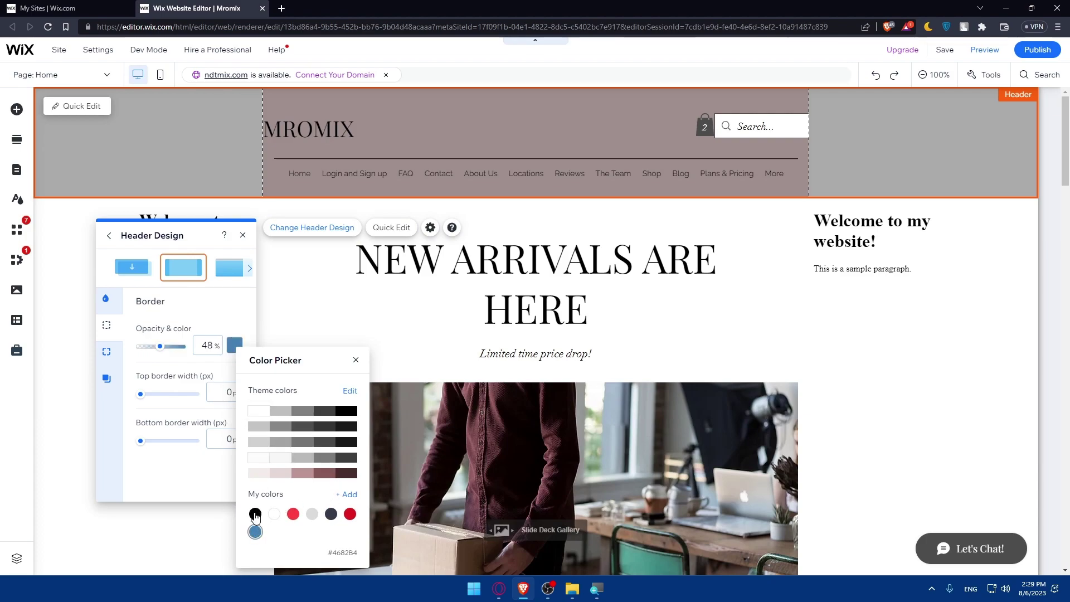
mouse_move(160, 346)
left_mouse_down()
mouse_move(184, 349)
mouse_move(151, 354)
mouse_move(161, 355)
left_mouse_up()
- Set the top border to 4px and the bottom border to 7px, leaving corners at 0px
mouse_move(148, 396)
left_mouse_down()
mouse_move(163, 395)
mouse_move(95, 399)
mouse_move(155, 395)
left_mouse_up()
left_click_drag(140, 440, 166, 441)
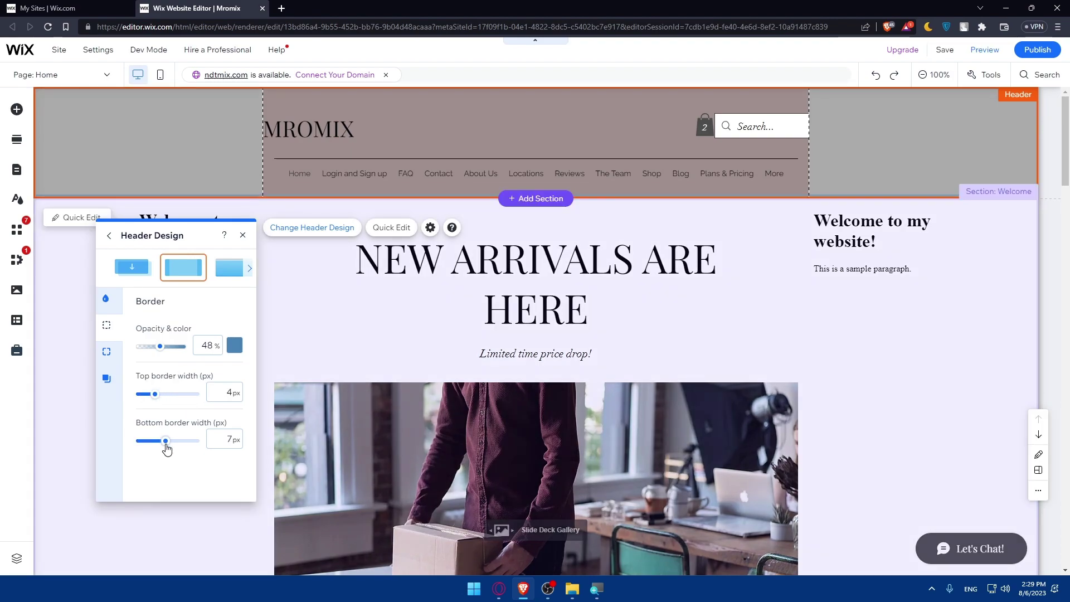
left_click(115, 353)
left_click(190, 373)
left_click(149, 342)
left_click(205, 340)
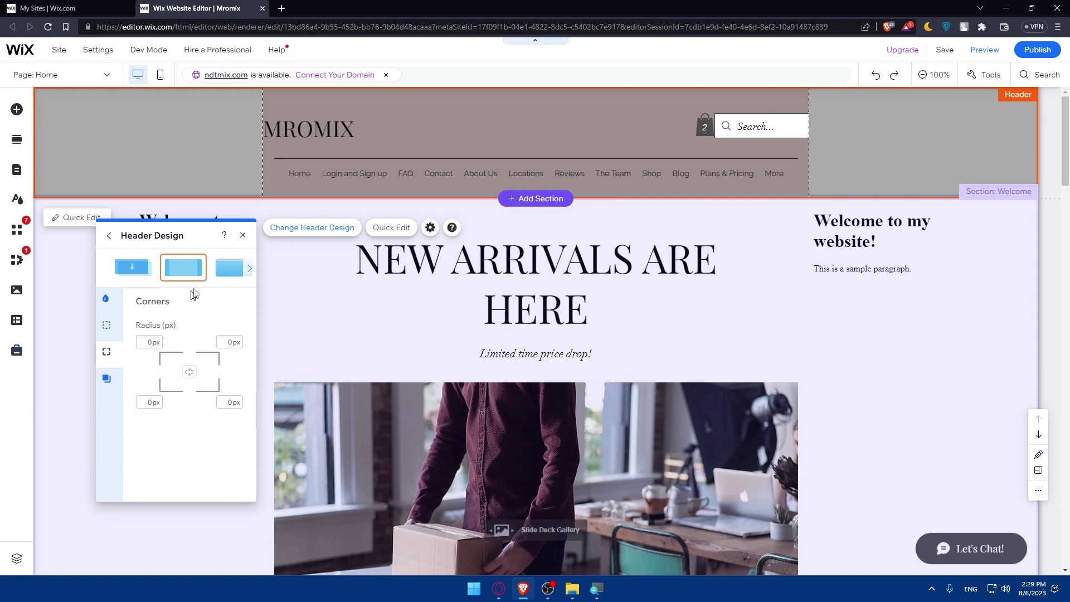
- Reopen the header's Corners settings and try a 1000 radius on all corners
key("Escape")
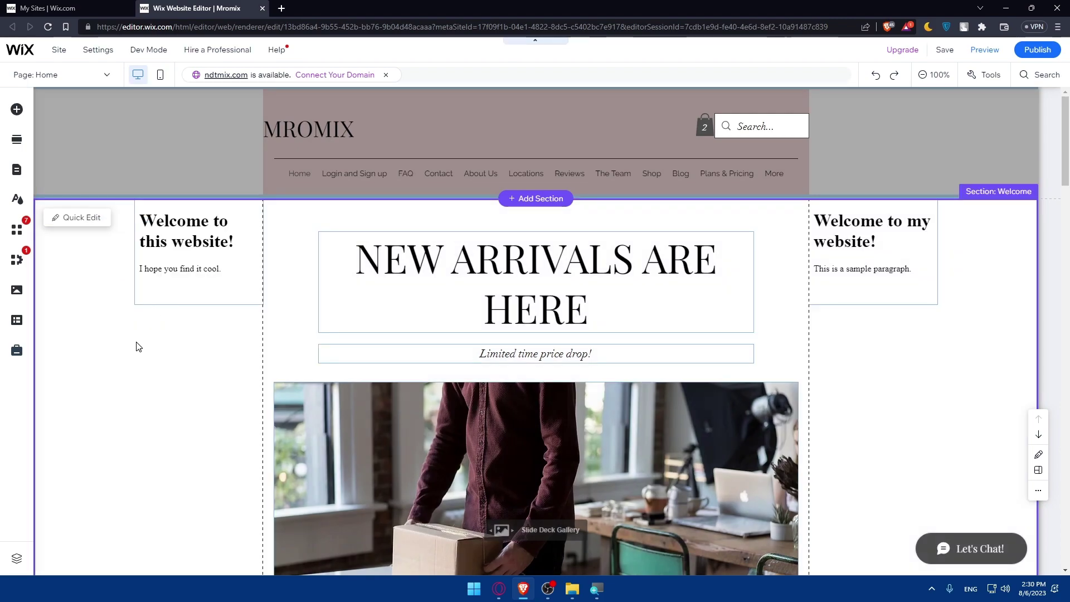
double_click(142, 119)
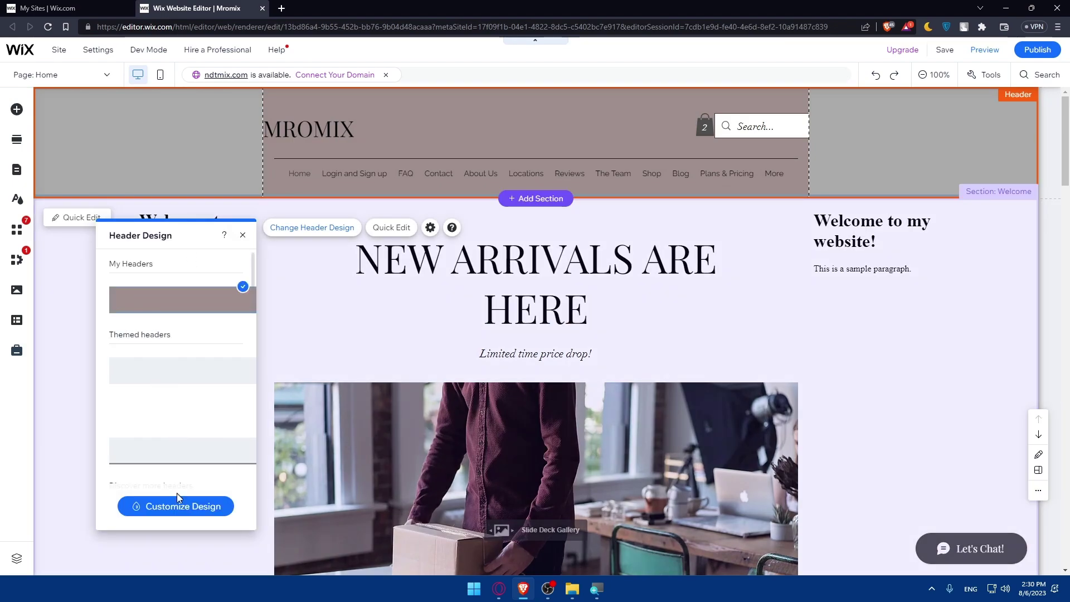
left_click(177, 506)
left_click(134, 355)
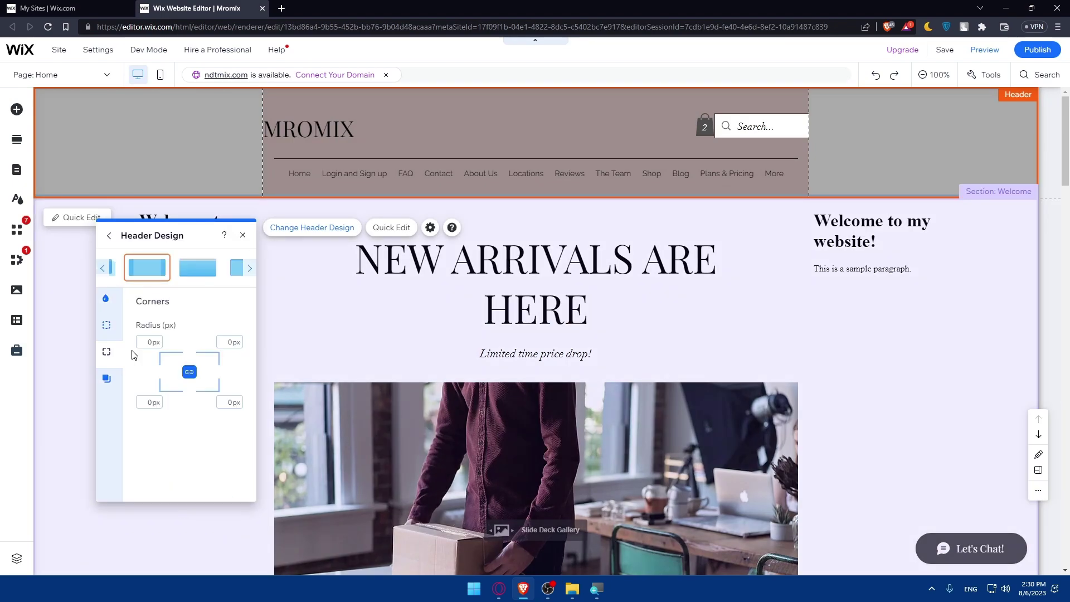
left_click(149, 341)
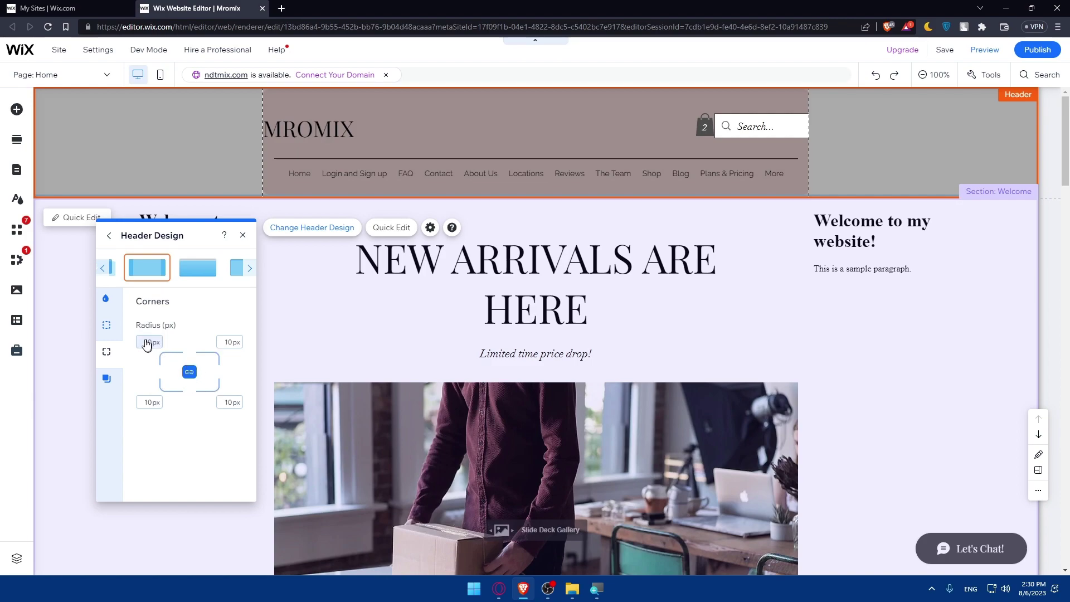
key("Escape")
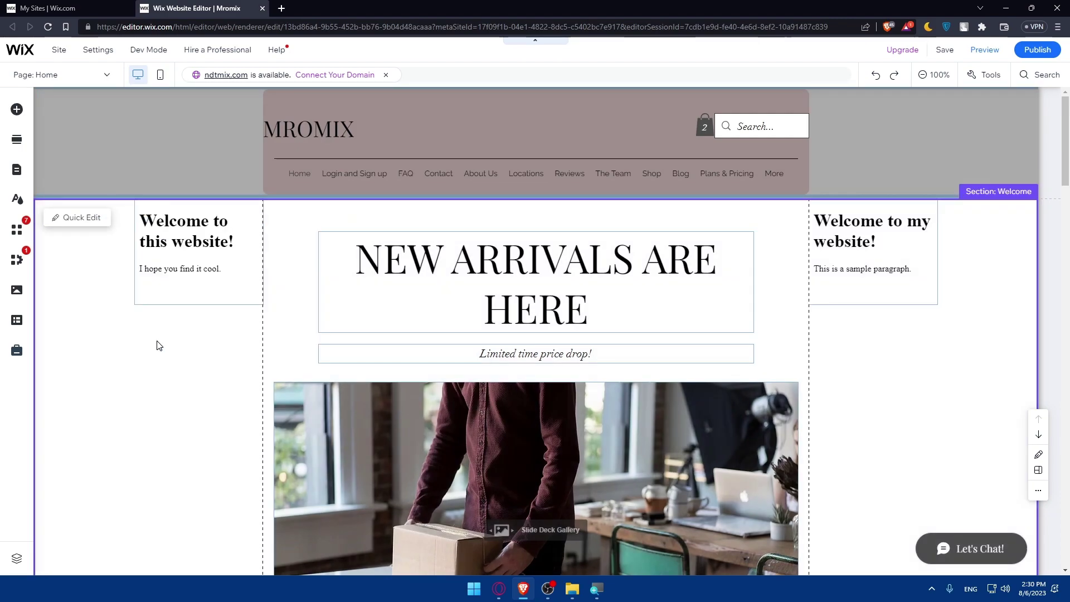
left_click(148, 173)
left_click(162, 505)
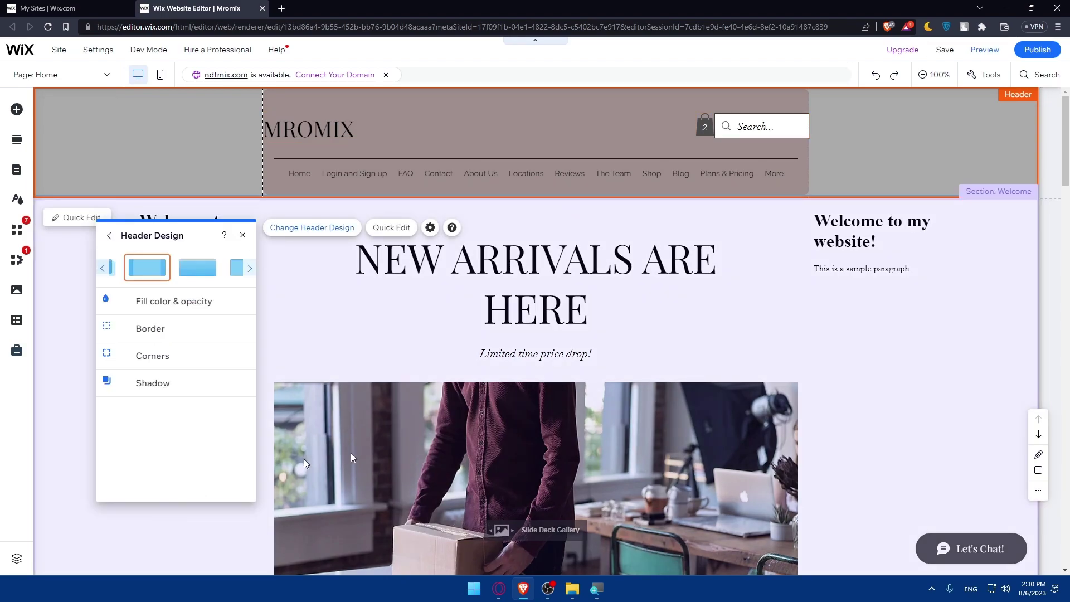
left_click(128, 357)
left_click(148, 341)
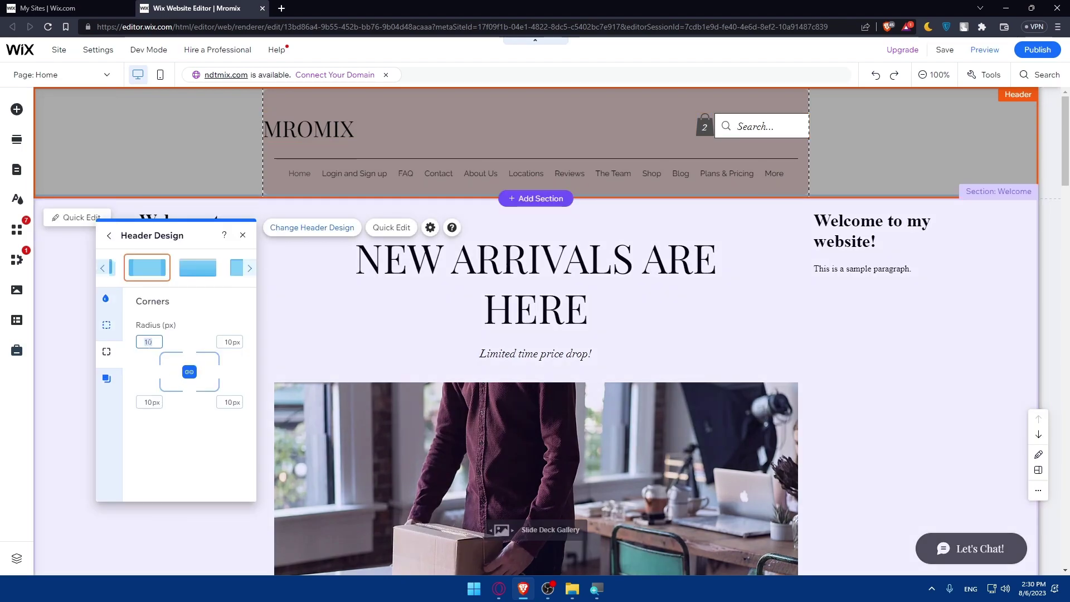
type("1000")
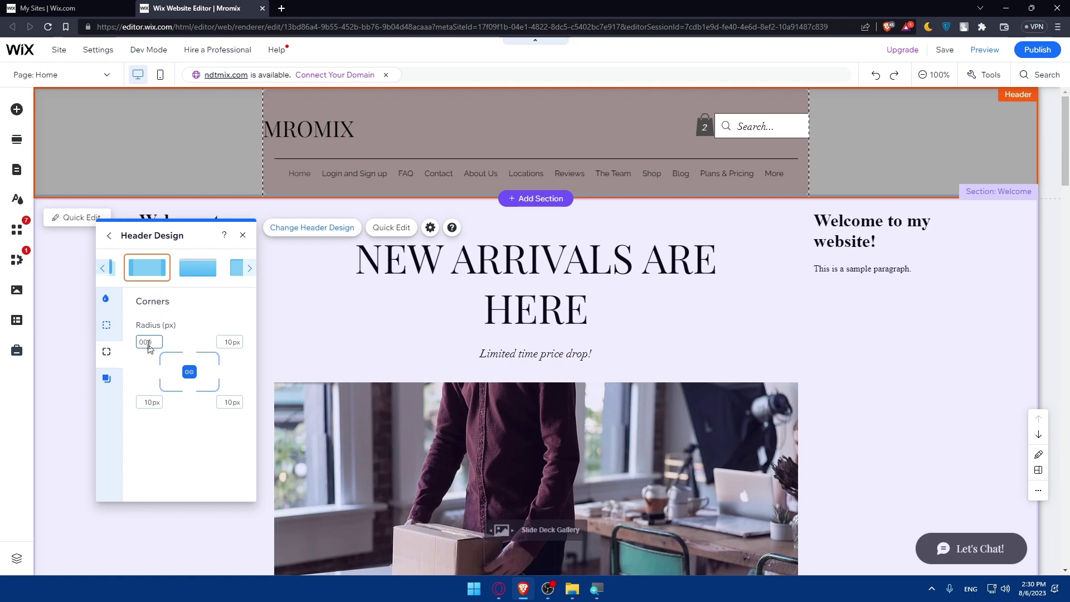
key("Return")
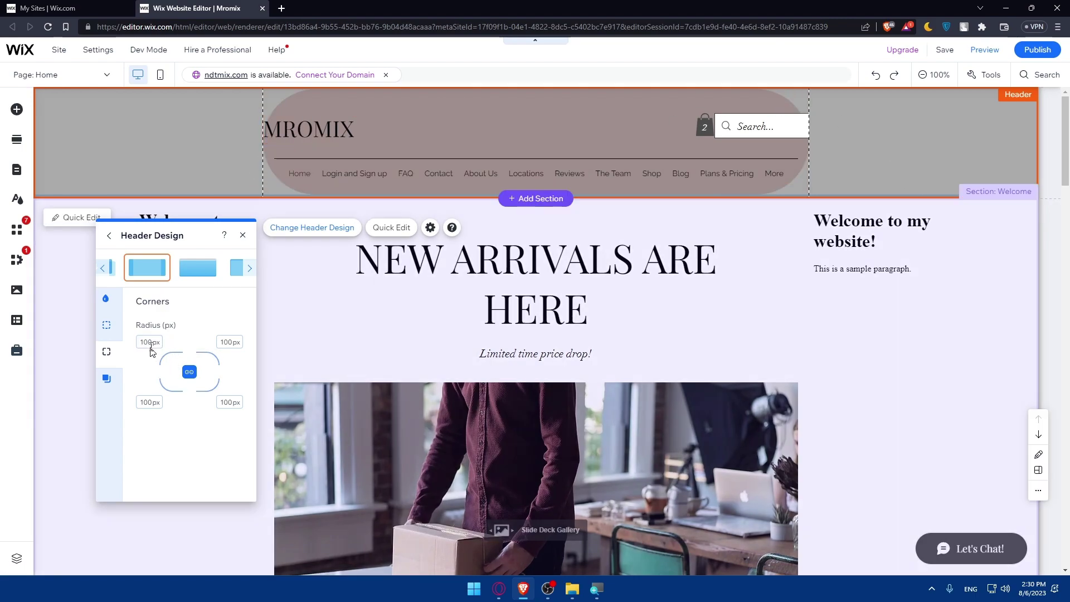
- Change the linked corner radius to 200px for all four corners
left_click(150, 343)
key("Return")
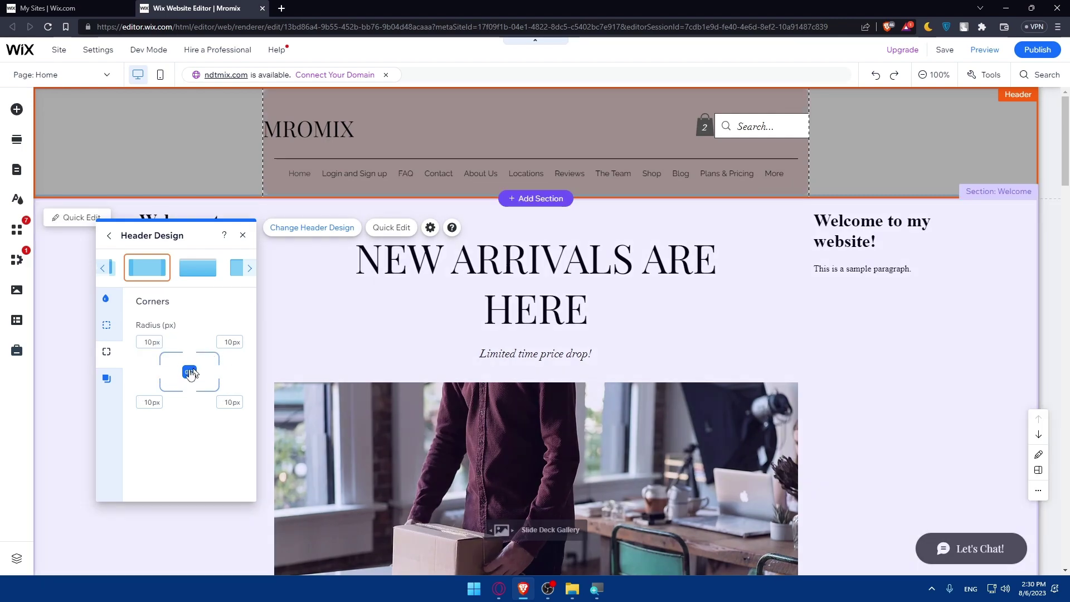
left_click(230, 342)
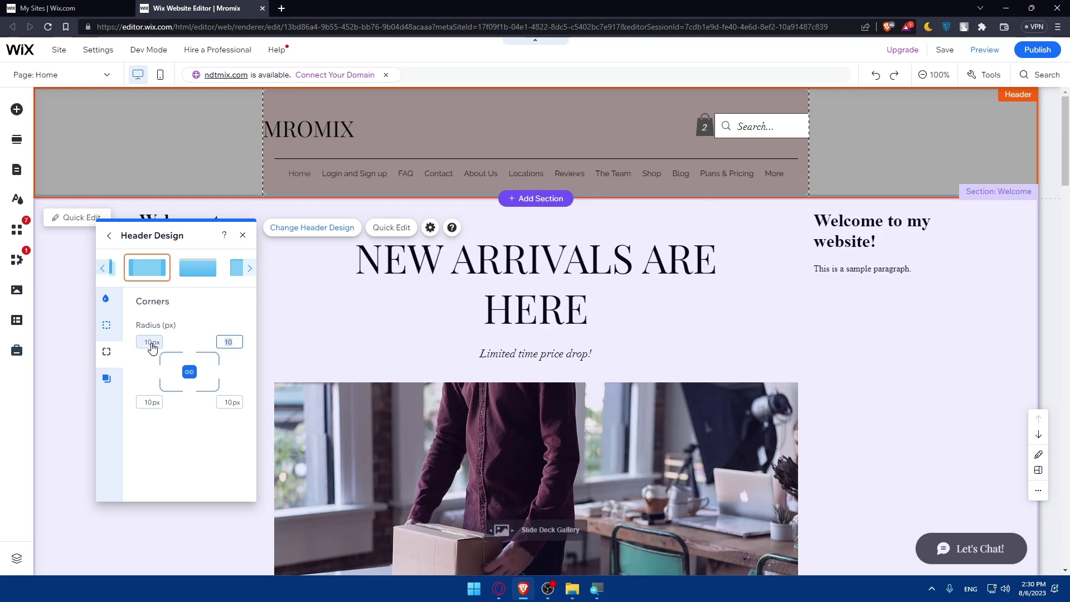
left_click(148, 341)
type("200")
key("Return")
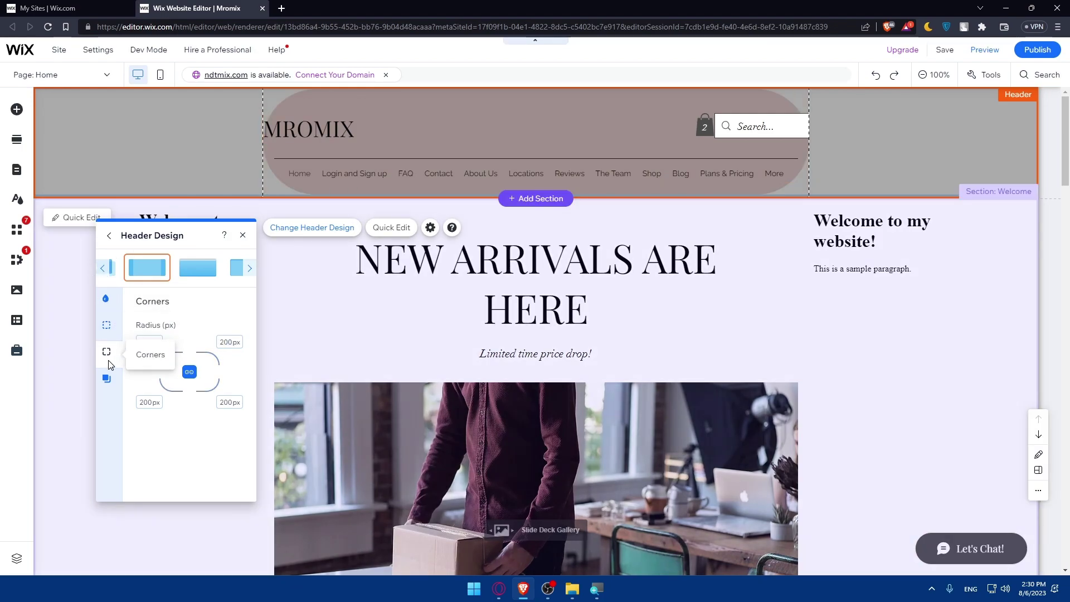
- Turn on a header shadow: 22px distance, 10px size, 33 blur, steel-blue #4682B4
left_click(107, 380)
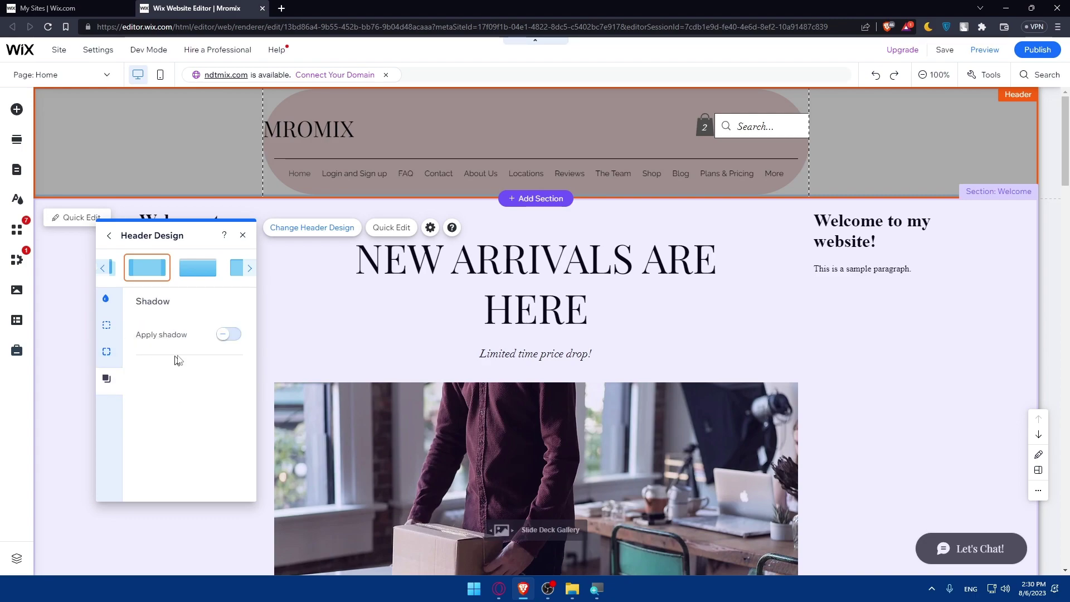
left_click(226, 337)
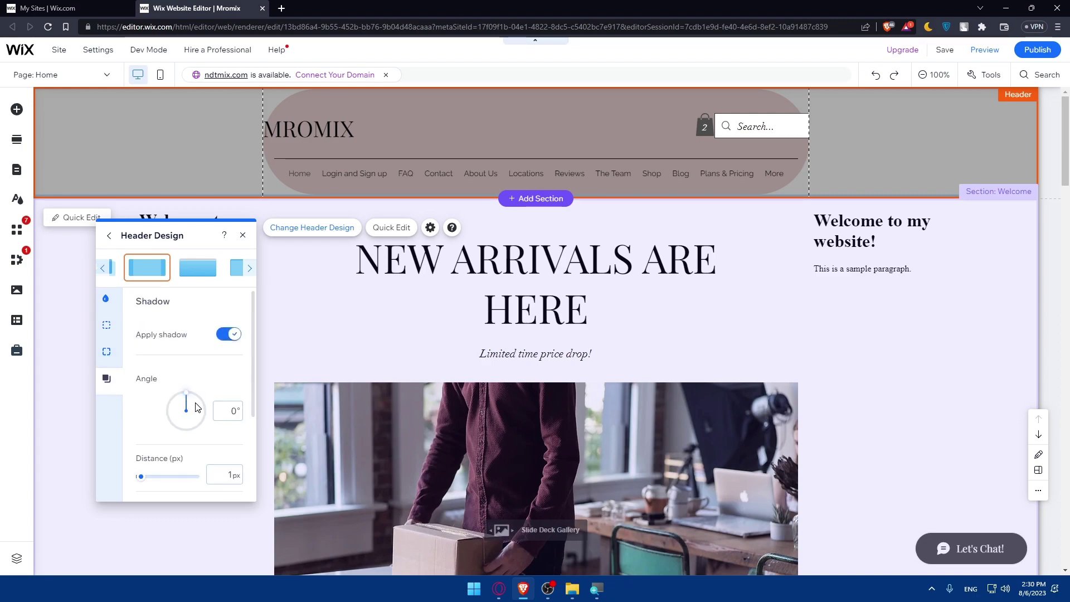
scroll(211, 419, "down", 3)
mouse_move(141, 392)
left_mouse_down()
mouse_move(164, 392)
mouse_move(150, 393)
left_mouse_up()
left_click_drag(141, 345, 164, 346)
left_click_drag(145, 439, 177, 441)
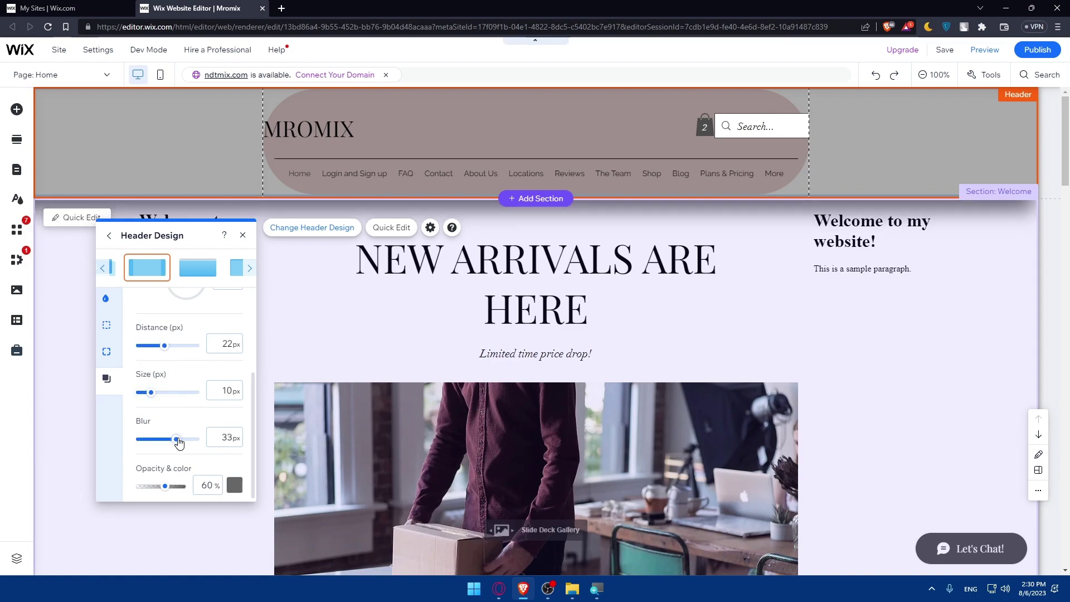
left_click(234, 485)
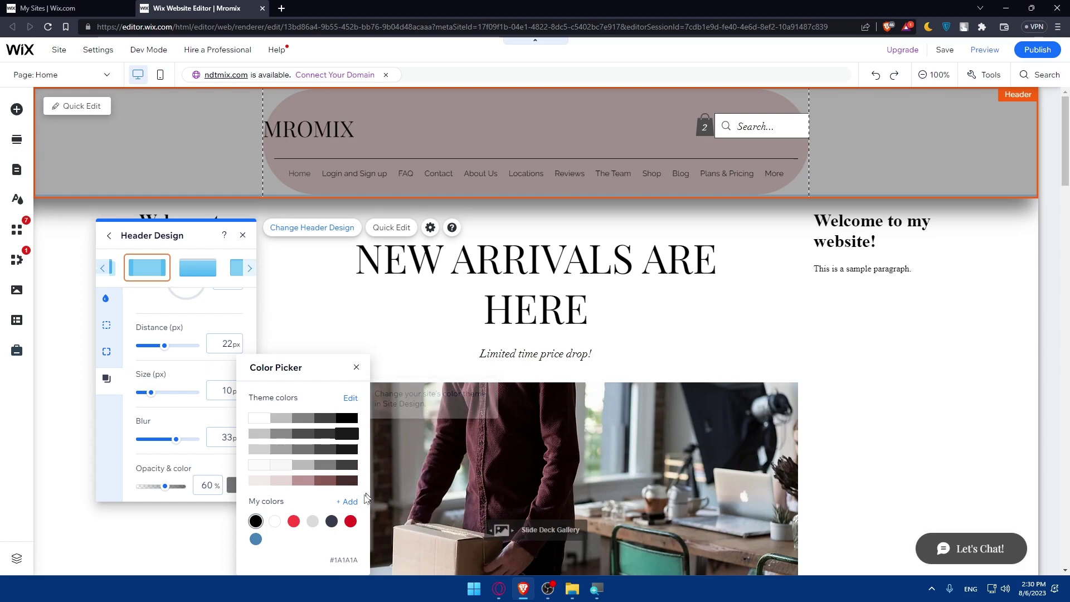
left_click(254, 541)
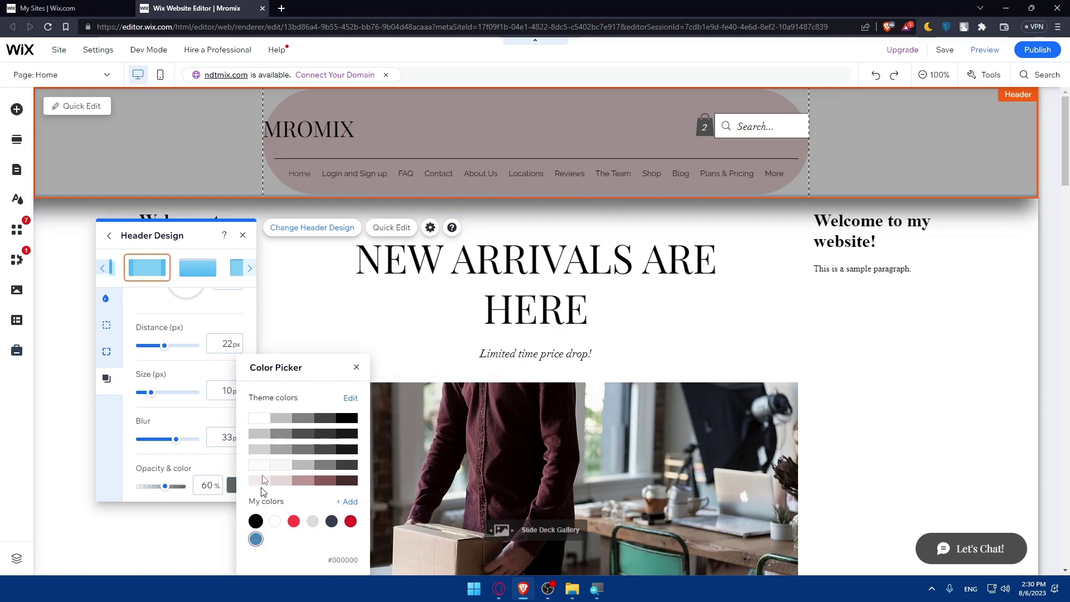
left_click(146, 304)
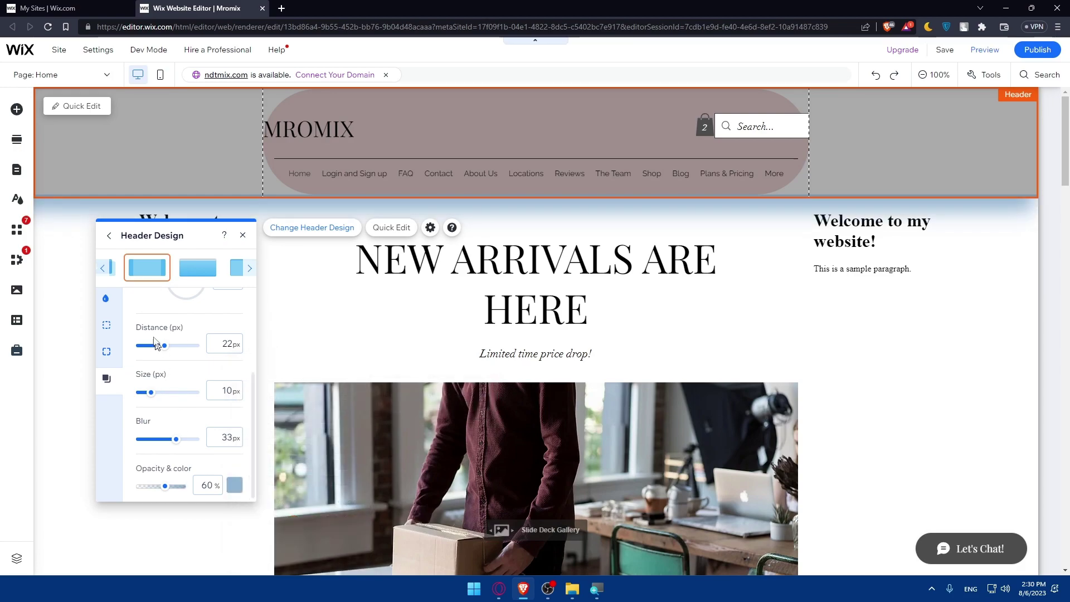
- Try the second and third header design presets, then set the header back to no preset
left_click(189, 269)
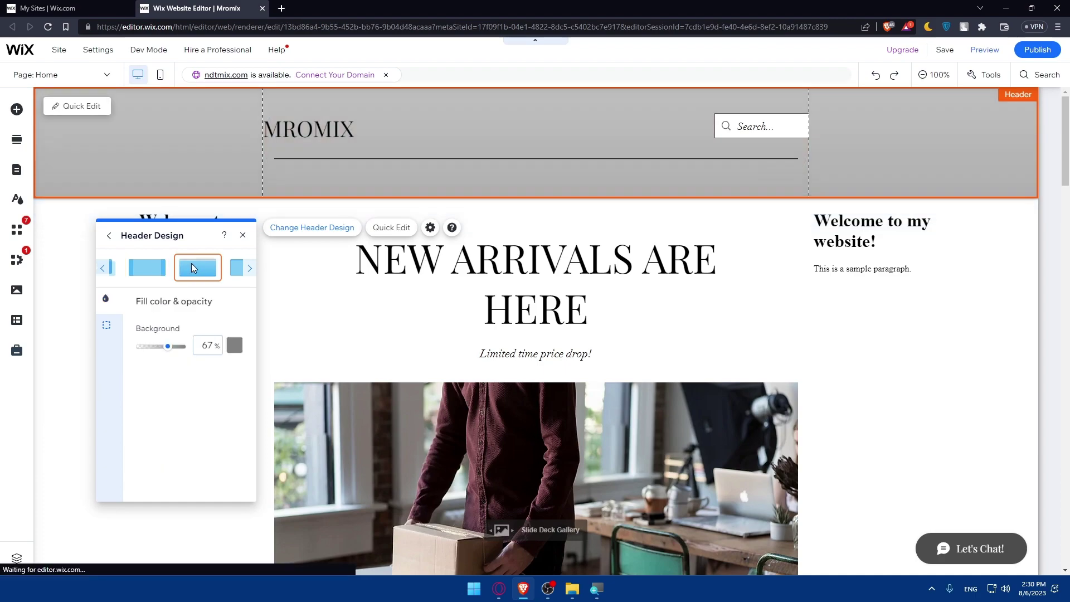
left_click(112, 332)
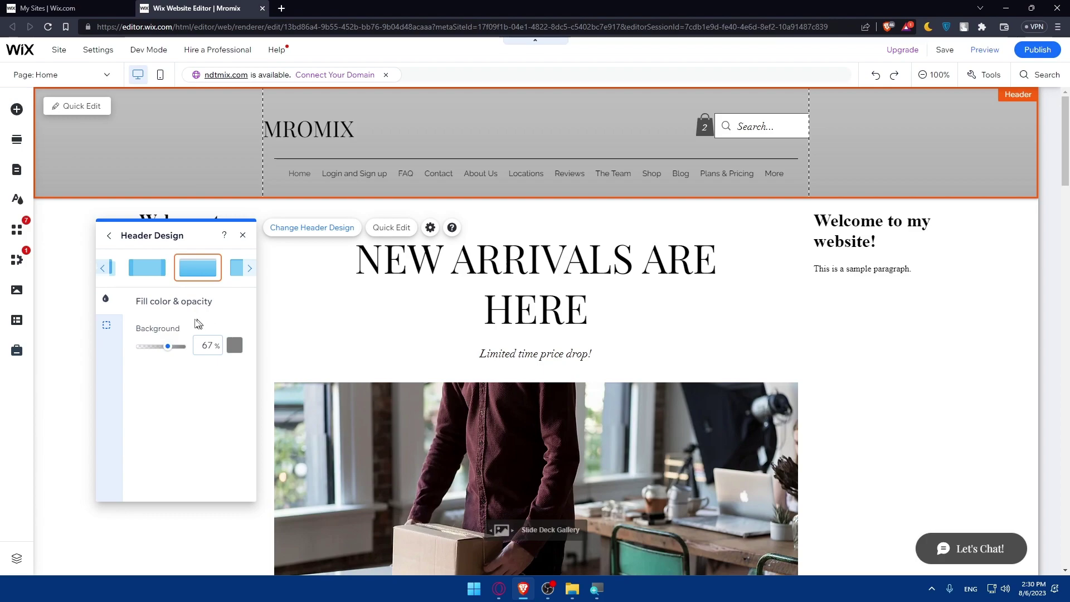
left_click(107, 327)
left_click(249, 269)
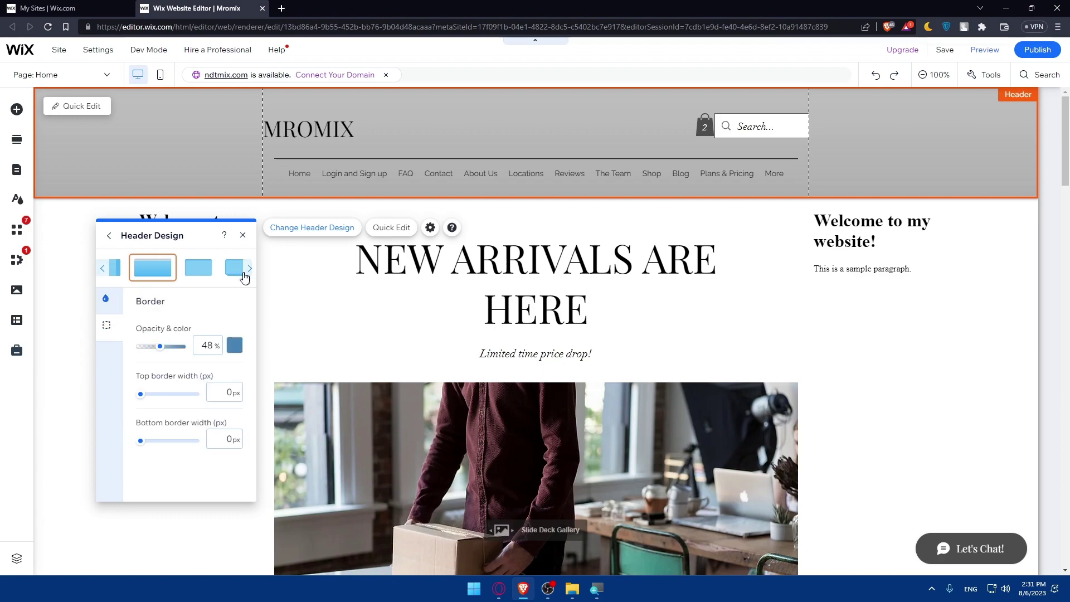
left_click(220, 267)
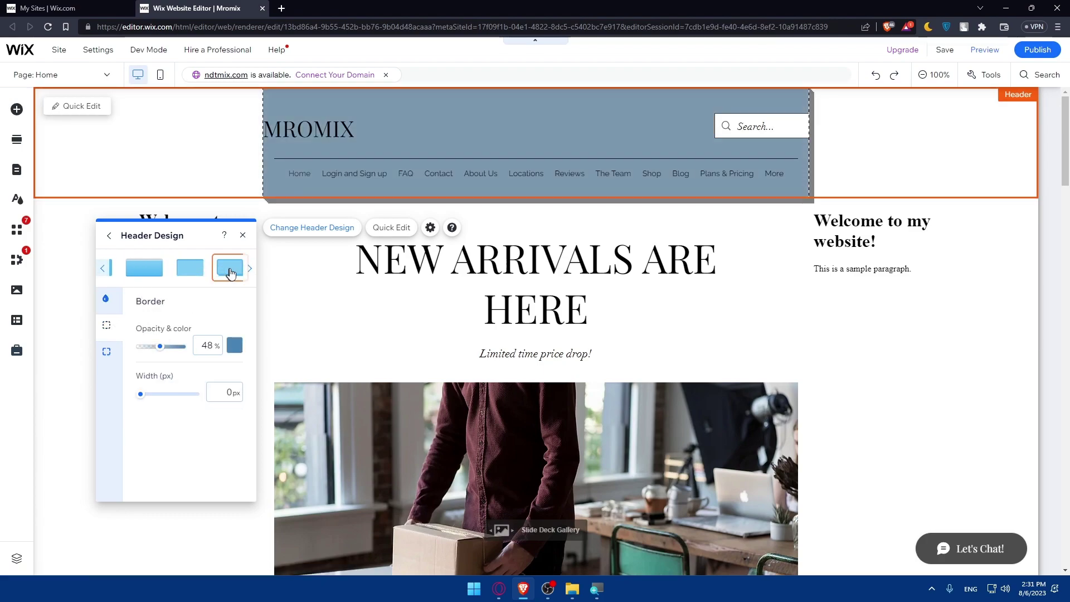
left_click(249, 270)
left_click(222, 268)
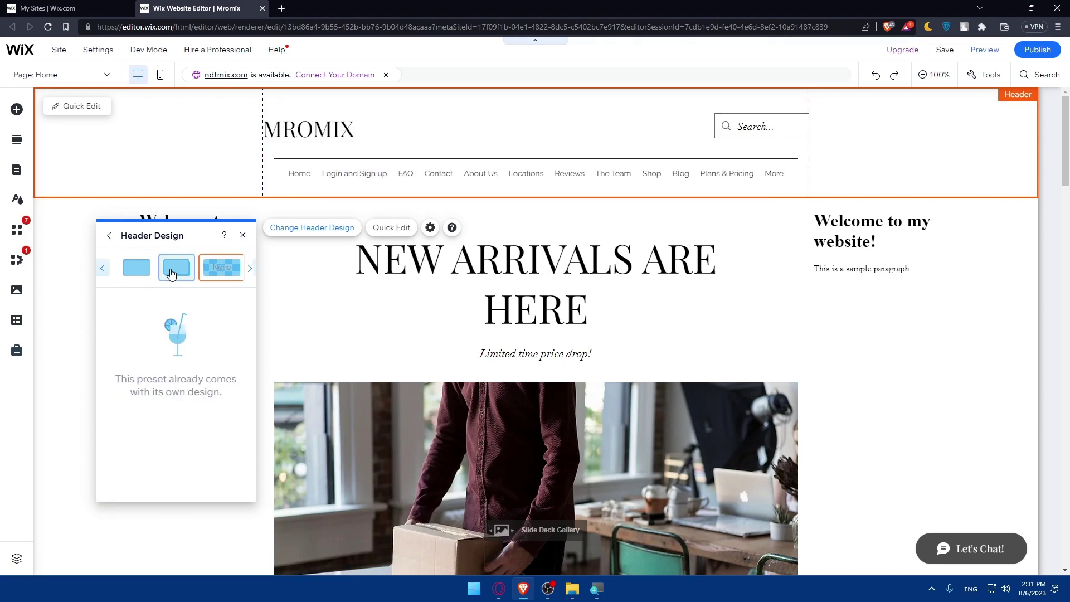
left_click(171, 273)
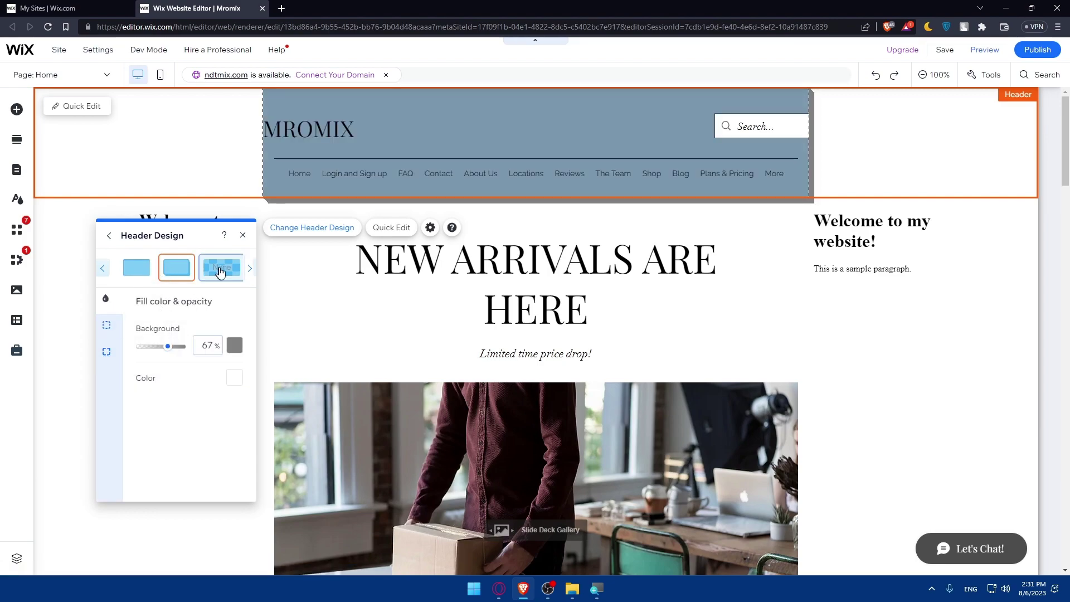
left_click(230, 272)
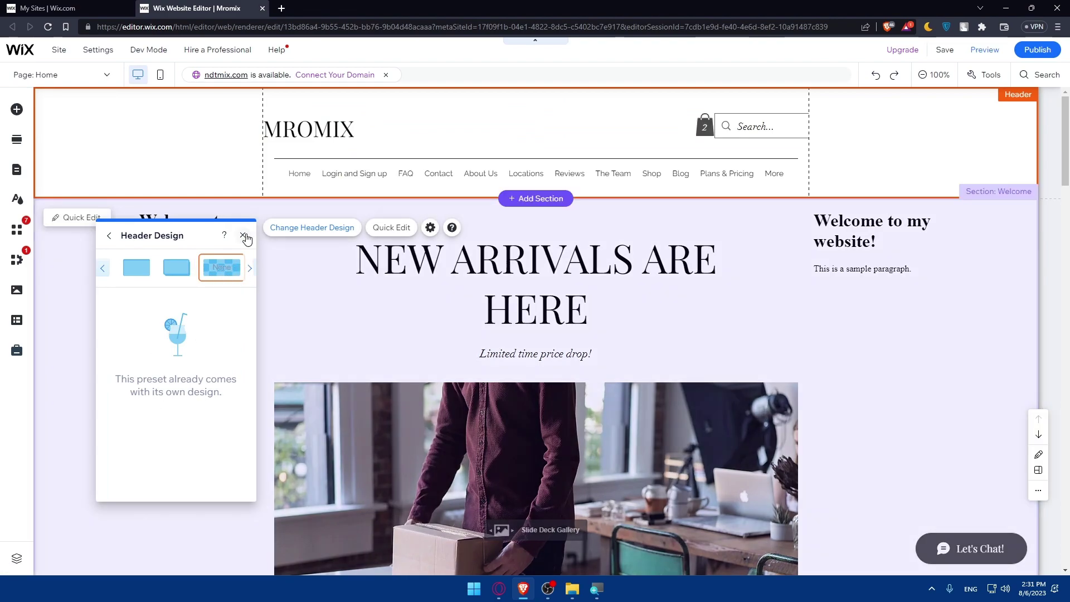
left_click(243, 235)
left_click(276, 129)
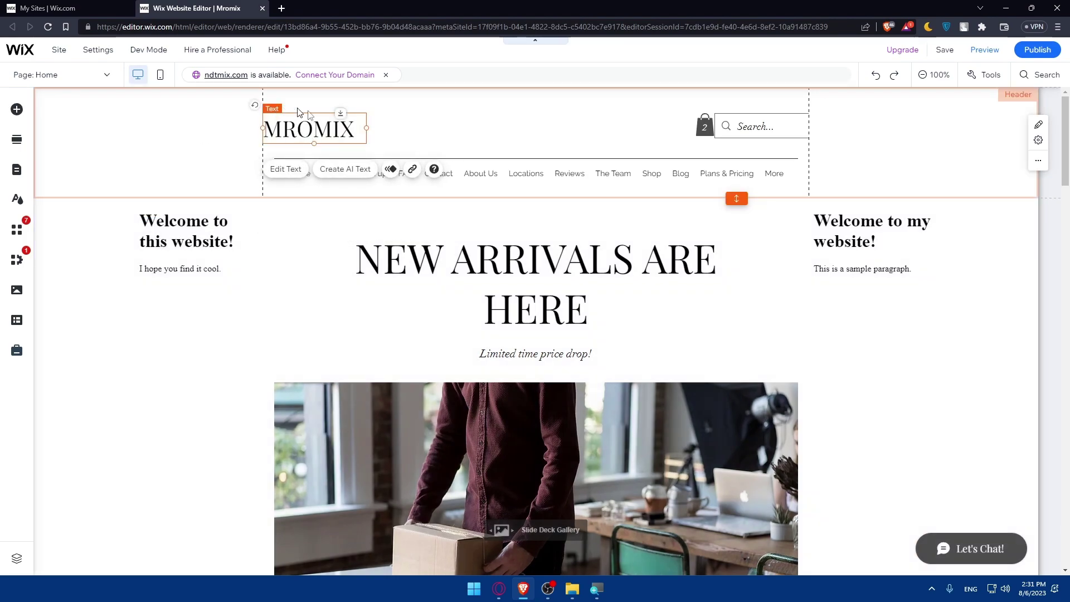
- Underline the MROMIX text, keeping the Heading 4 theme and Playfair Display font
key("ctrl+shift+t")
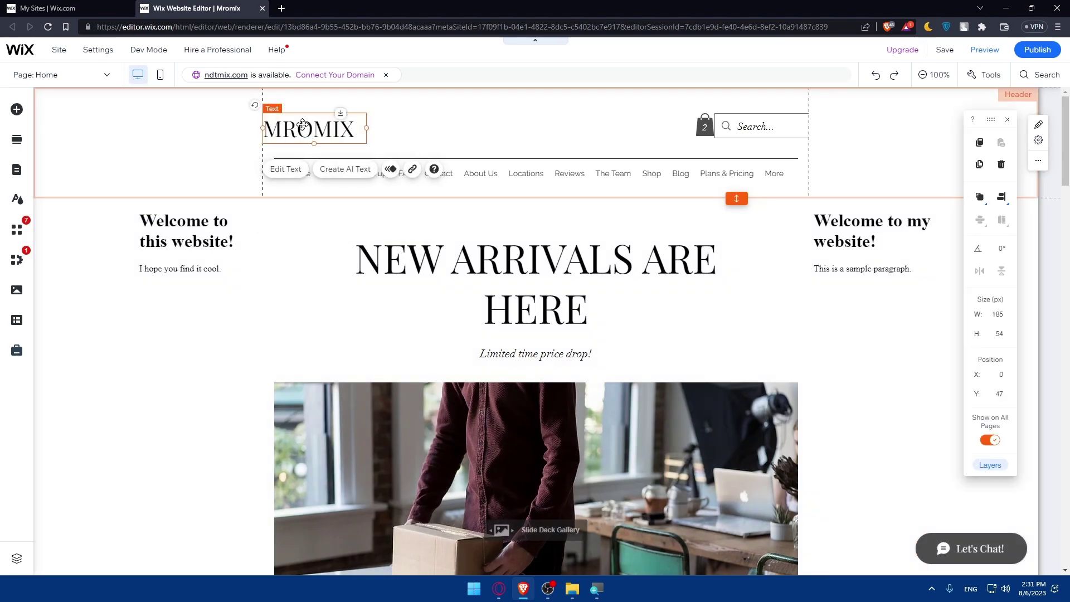
double_click(308, 129)
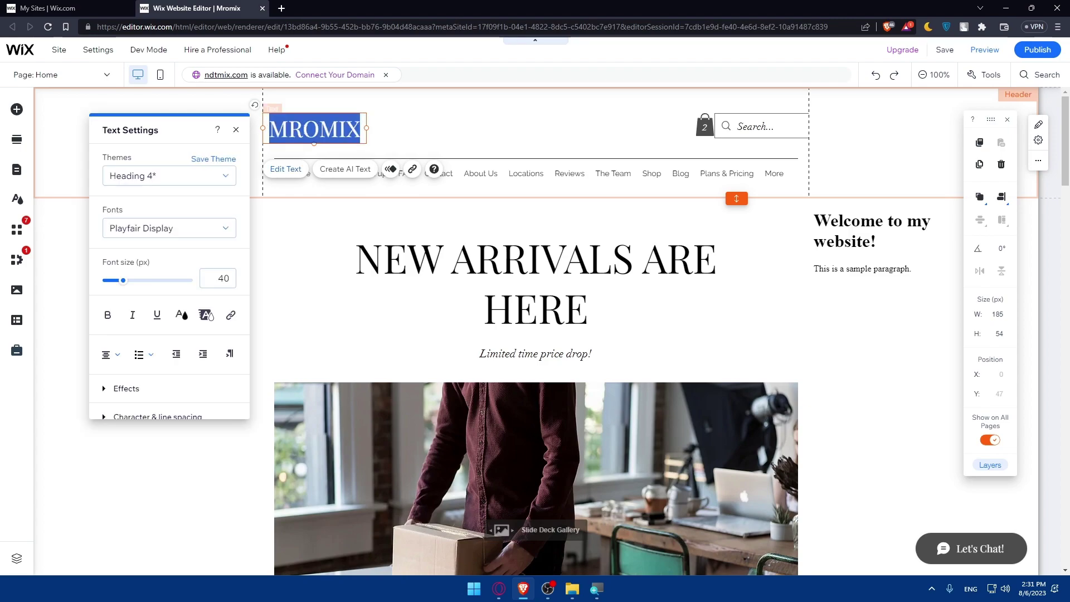
left_click(211, 177)
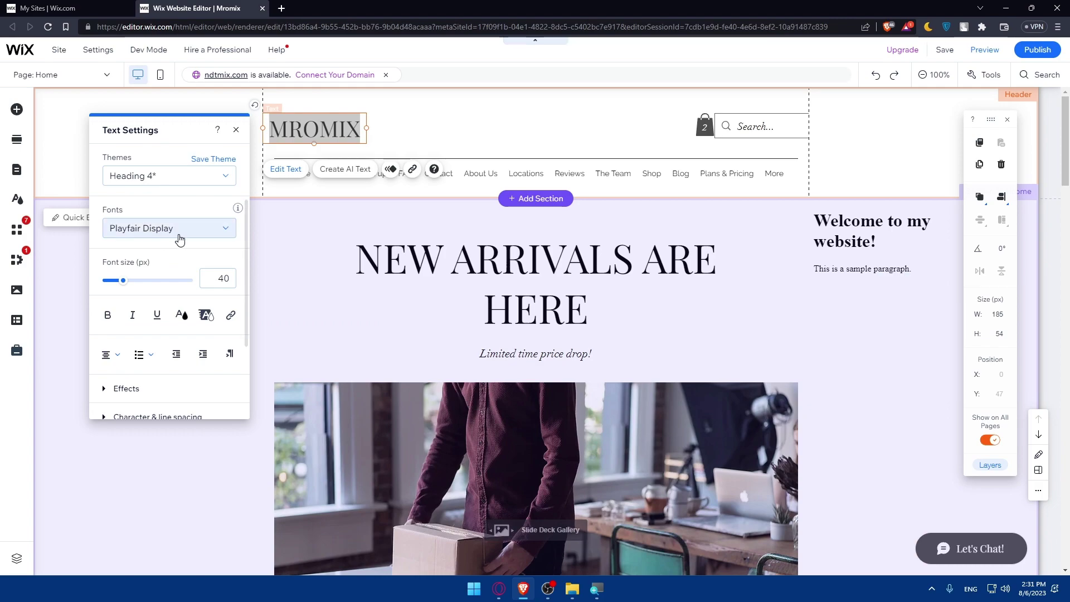
left_click(179, 229)
left_click(179, 232)
scroll(157, 282, "down", 2)
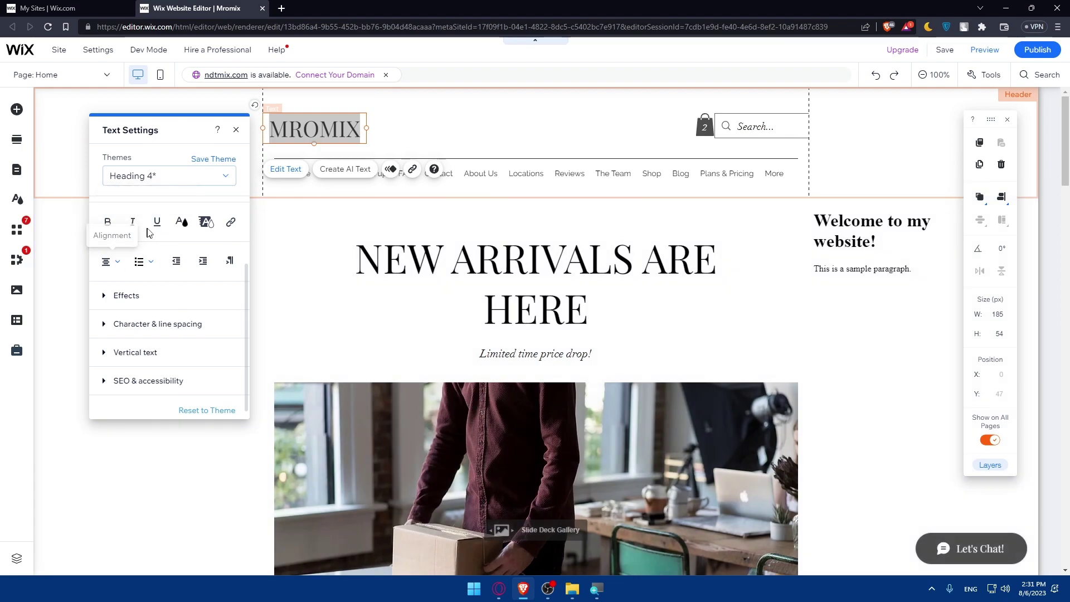
left_click(157, 222)
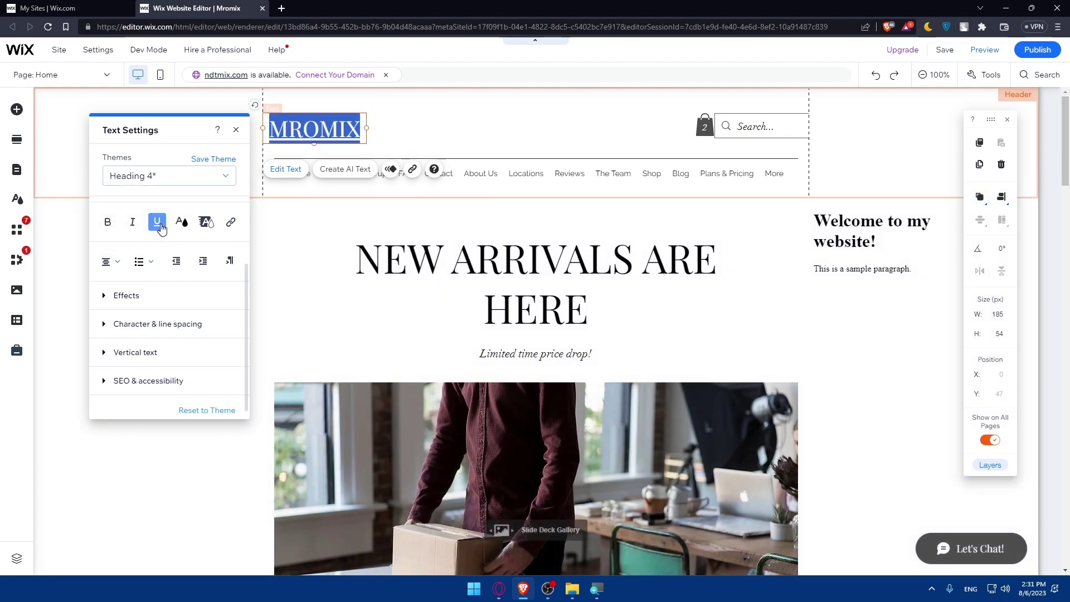
- Review the text effects, spacing, vertical text and SEO sections, then close Text Settings
left_click(120, 291)
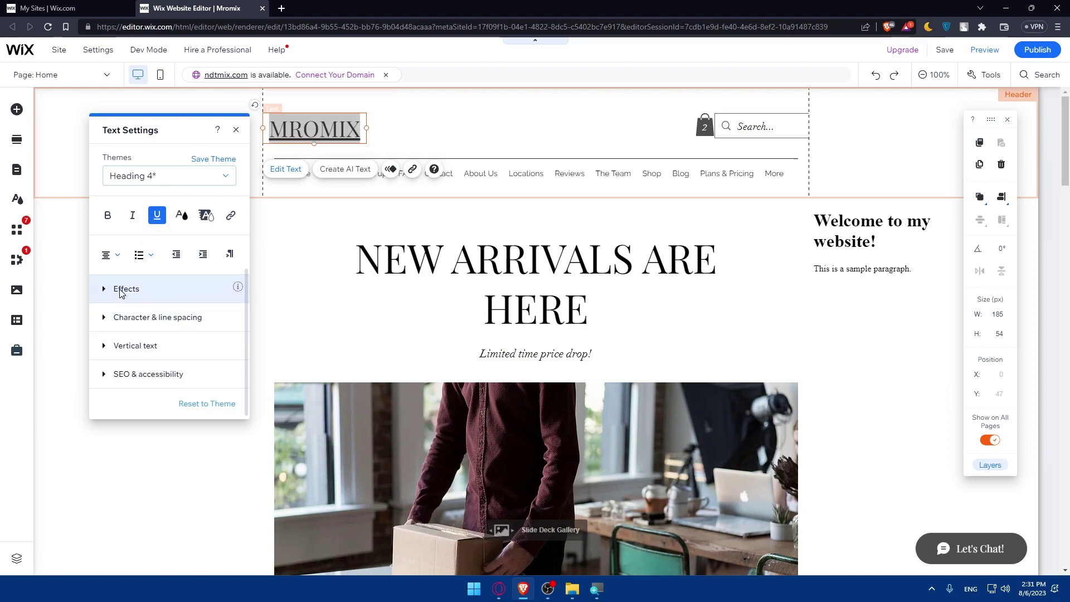
left_click(112, 317)
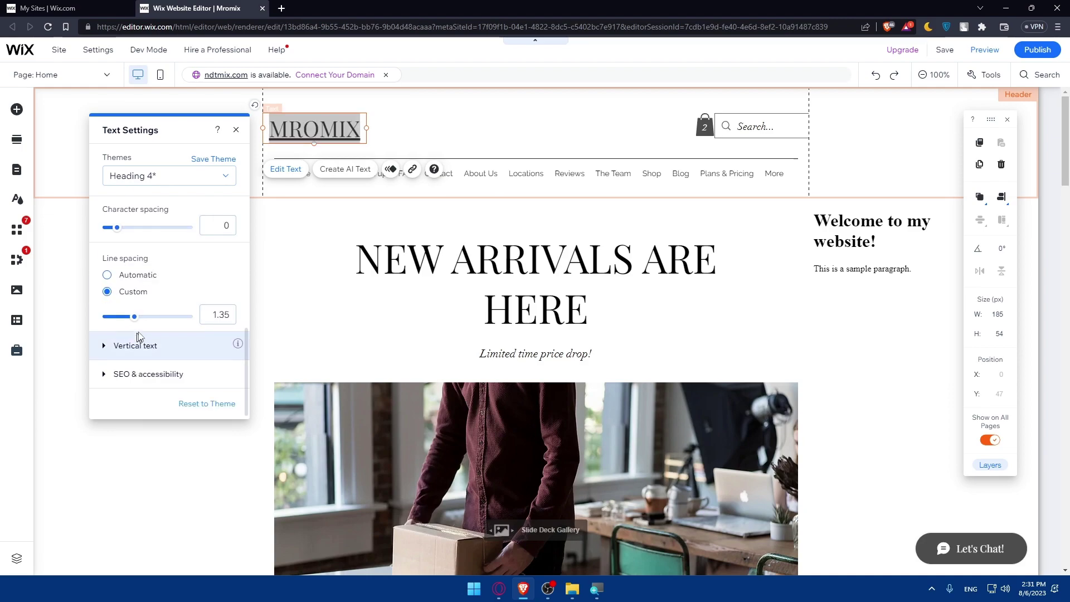
scroll(154, 299, "up", 2)
scroll(155, 304, "down", 2)
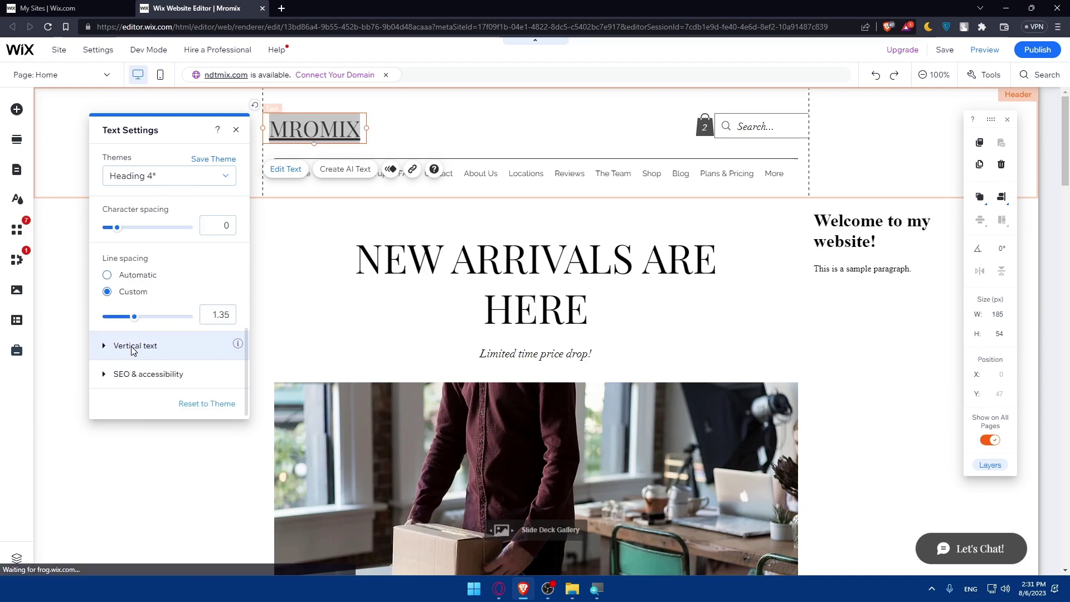
left_click(156, 355)
left_click(164, 370)
scroll(154, 363, "up", 5)
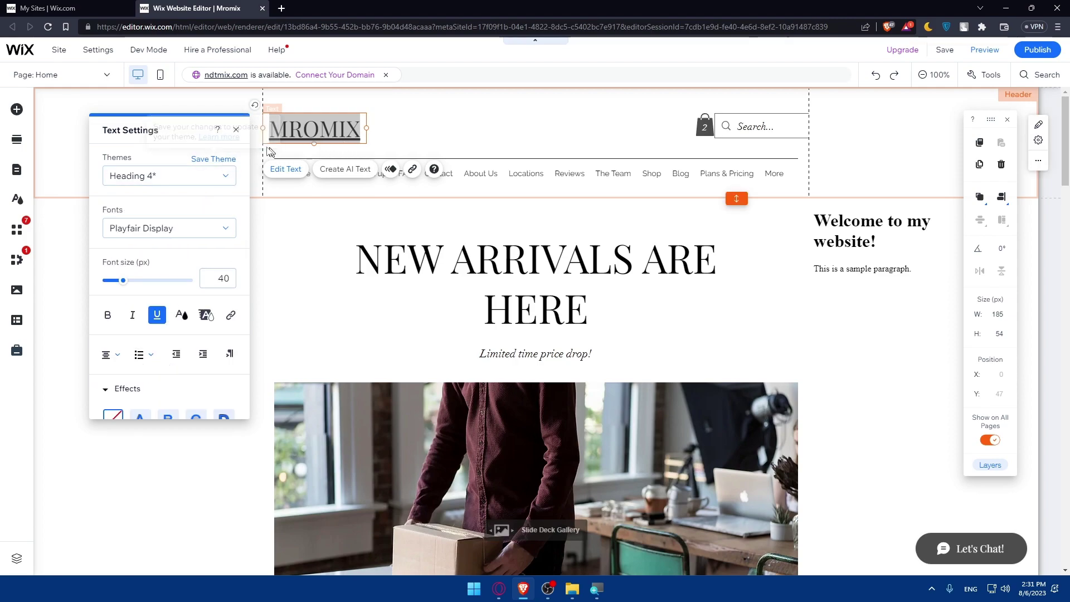
left_click(236, 130)
left_click(535, 175)
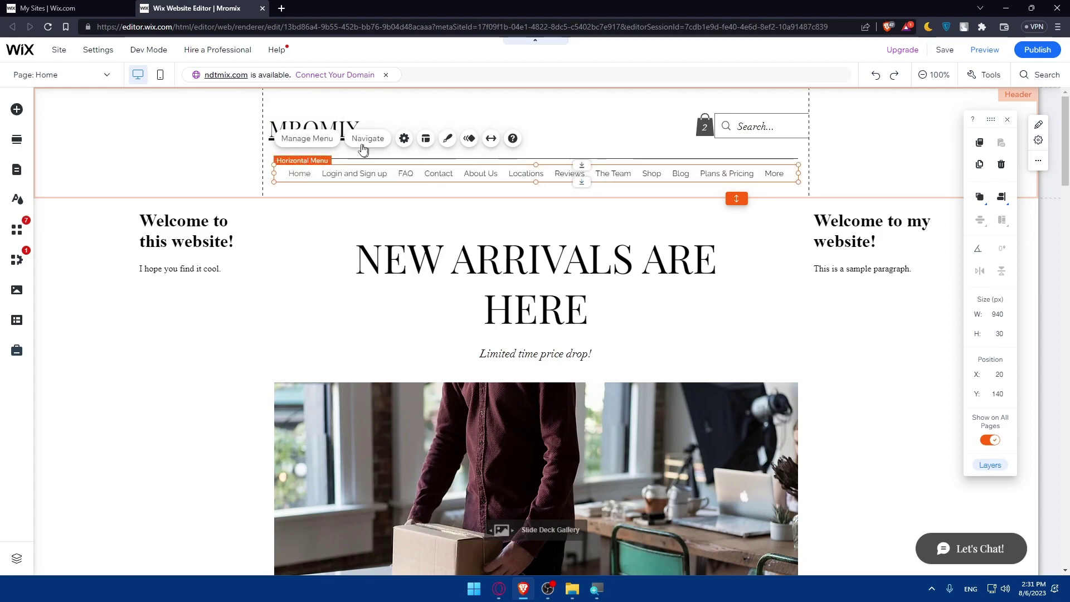
- Open the Site Pages and Menu panel for the header menu, listing Home through Members
left_click(321, 138)
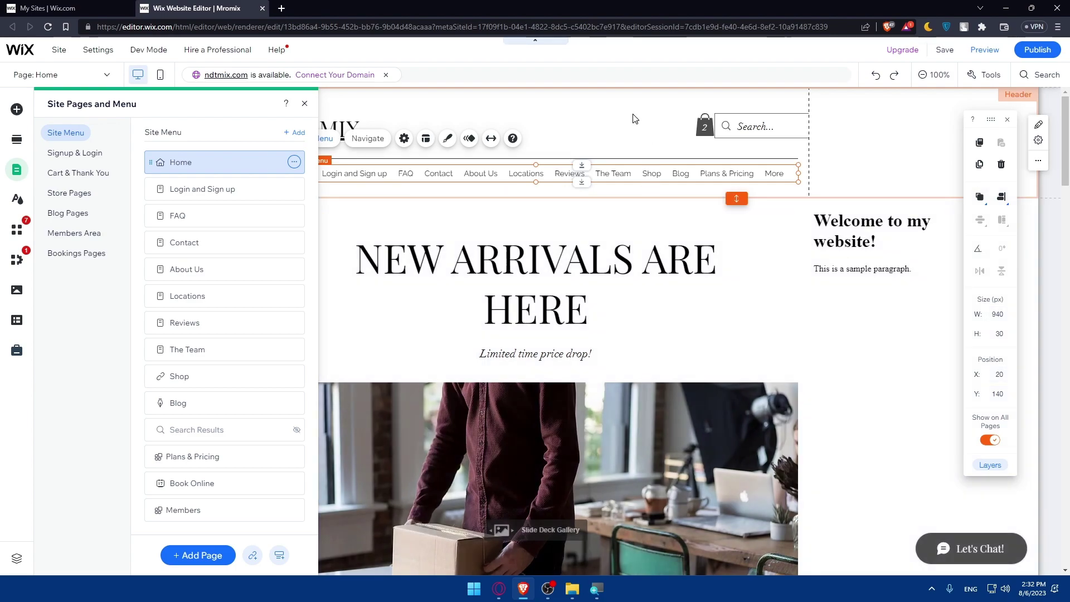
left_click(636, 132)
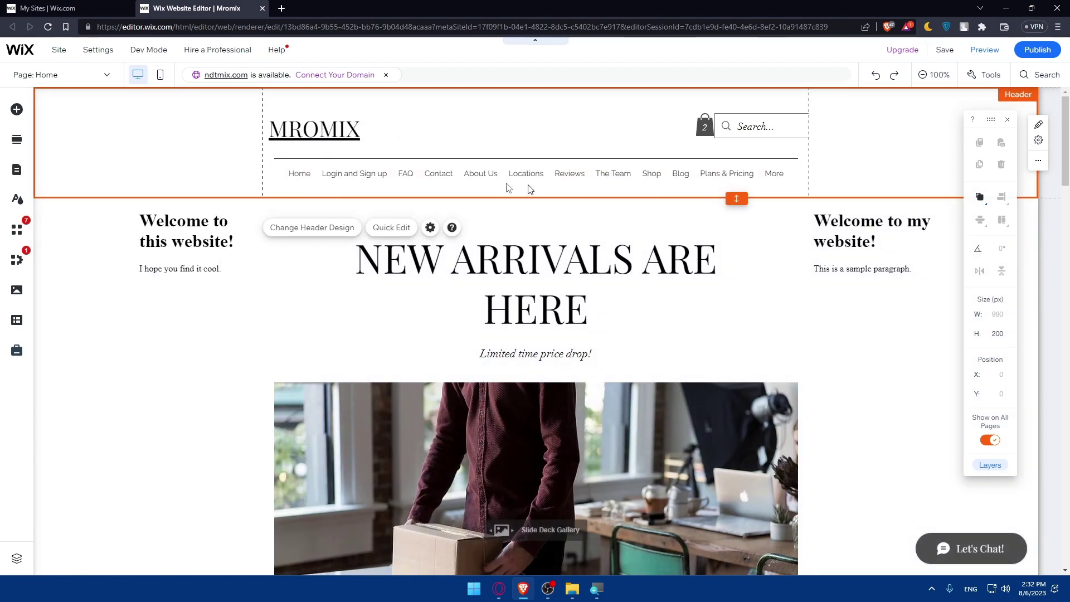
double_click(364, 176)
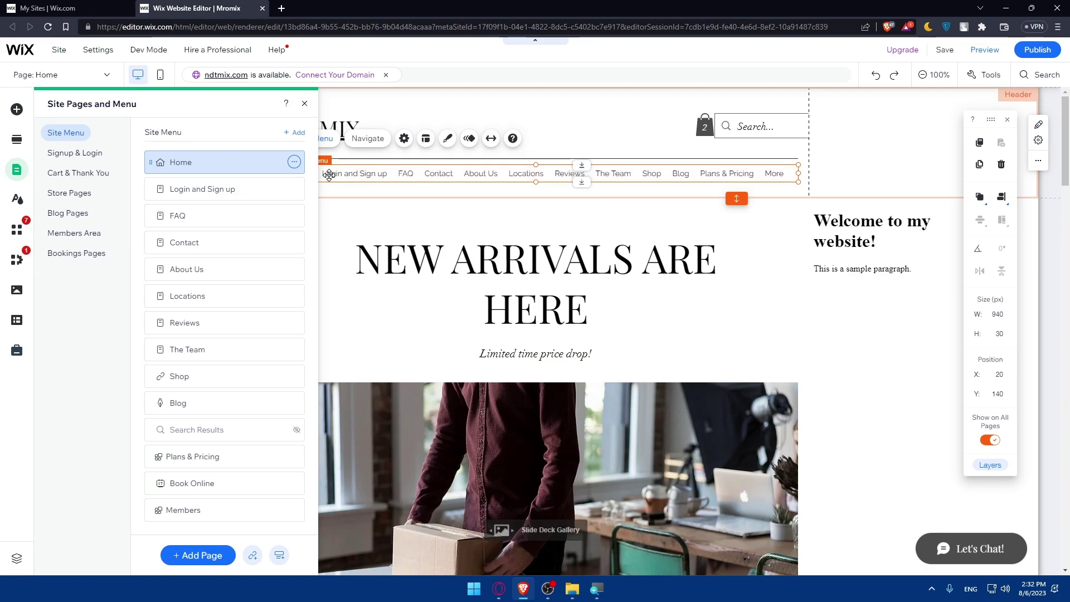
- Check the header's cart icon and site search box
left_click(713, 125)
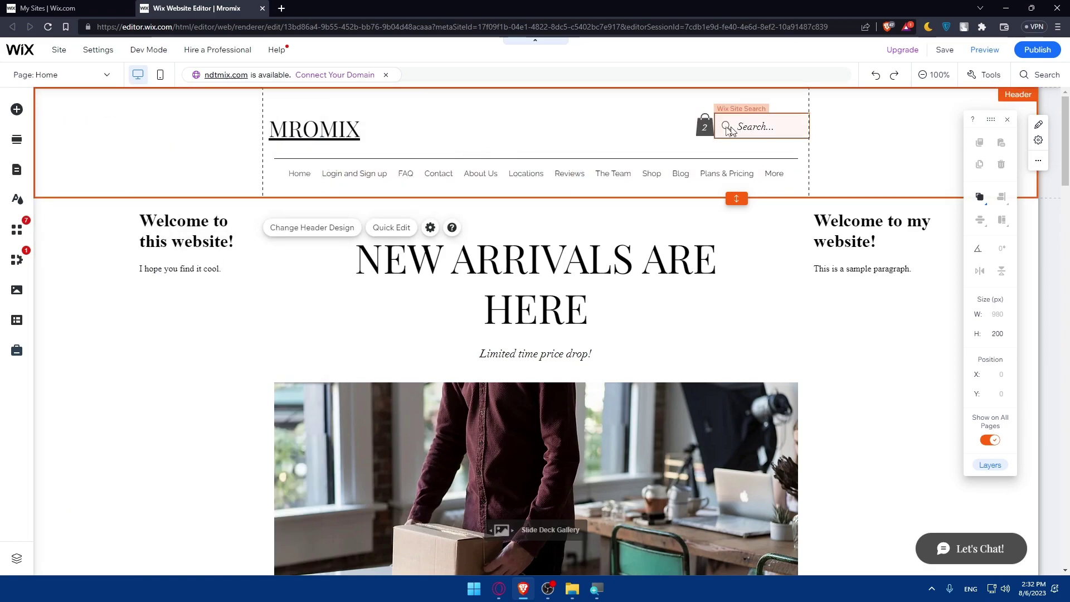
left_click(707, 126)
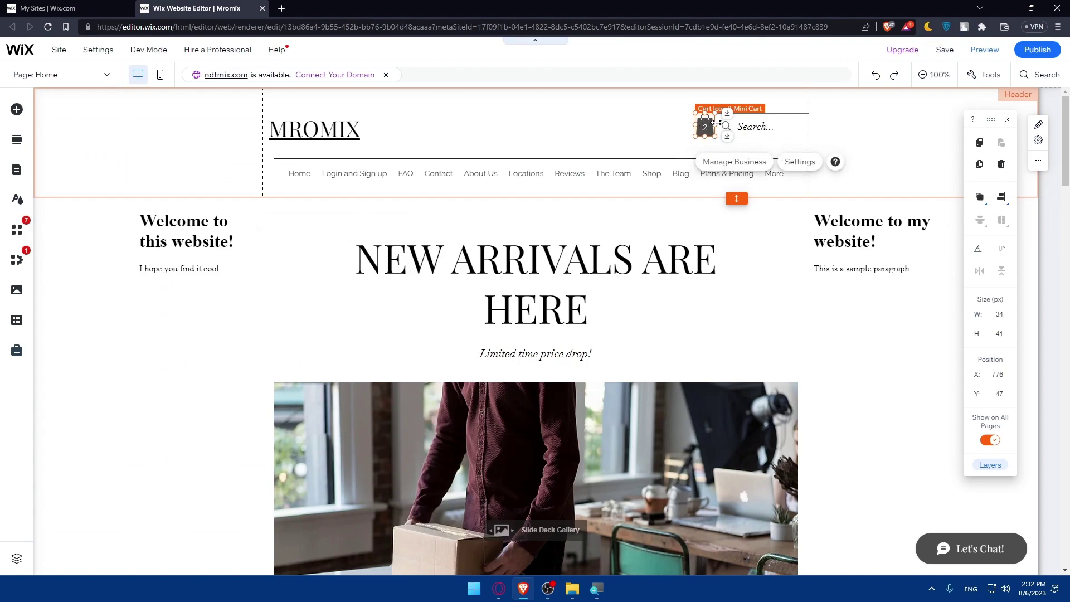
left_click(744, 127)
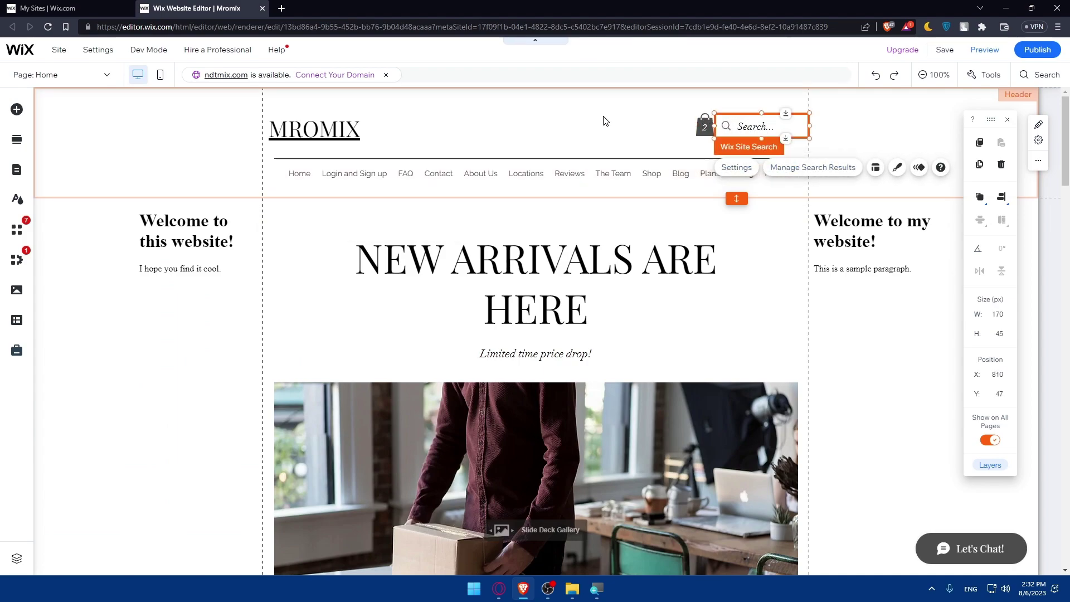
left_click(558, 122)
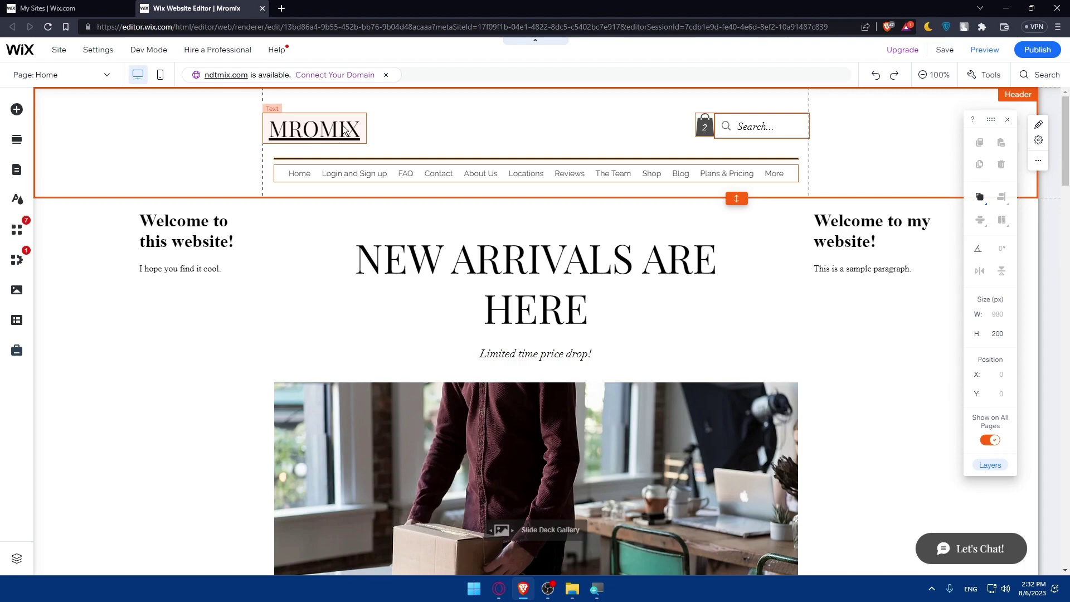
- Open the underlined MROMIX logo text for editing, then close it
left_click(343, 128)
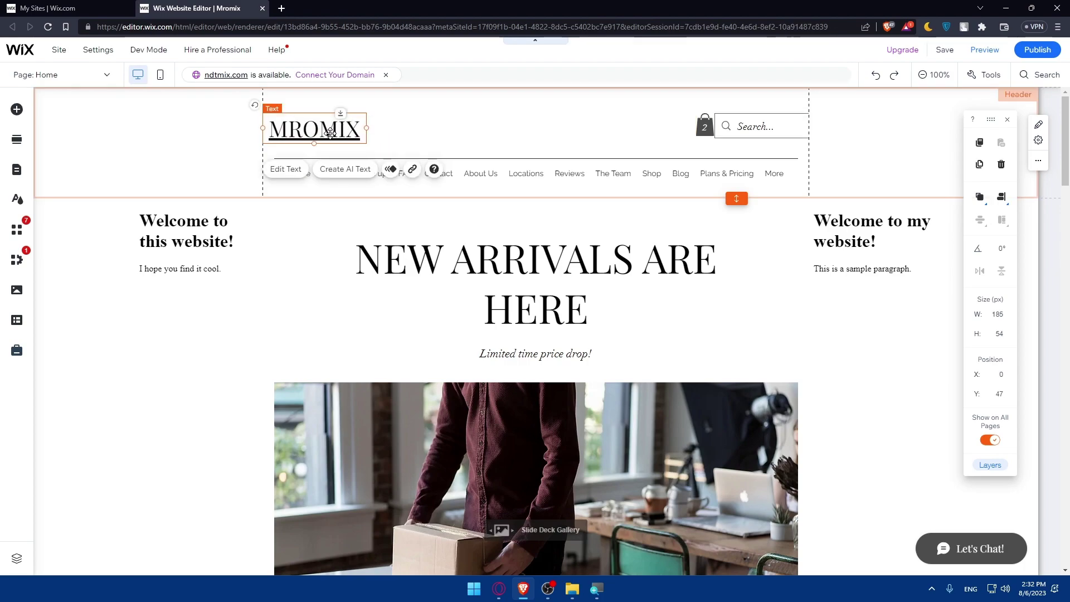
left_click(294, 170)
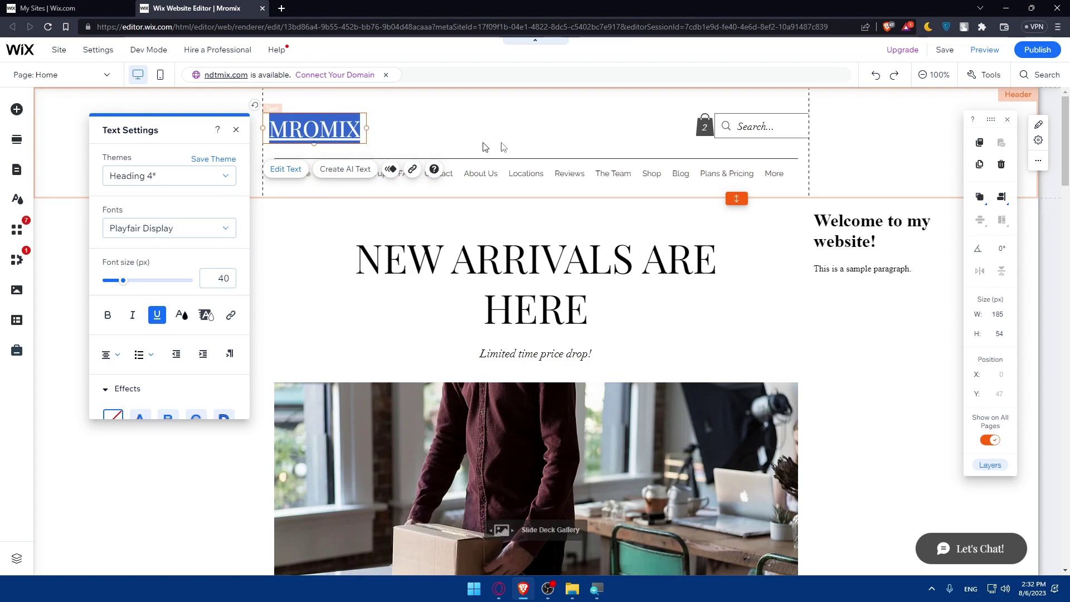
left_click(532, 129)
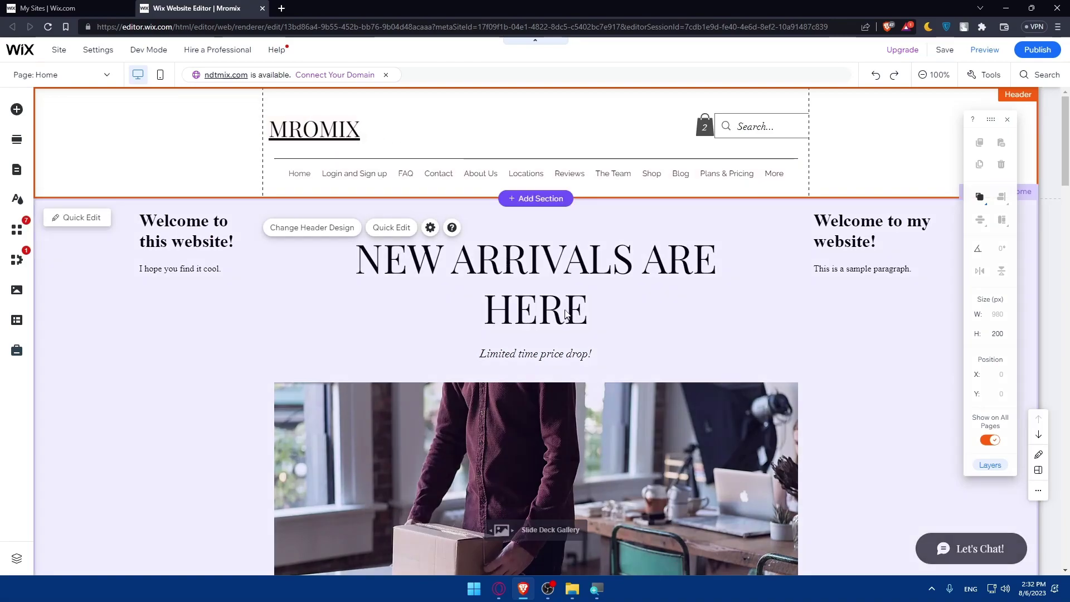
scroll(619, 342, "down", 3)
scroll(619, 342, "up", 3)
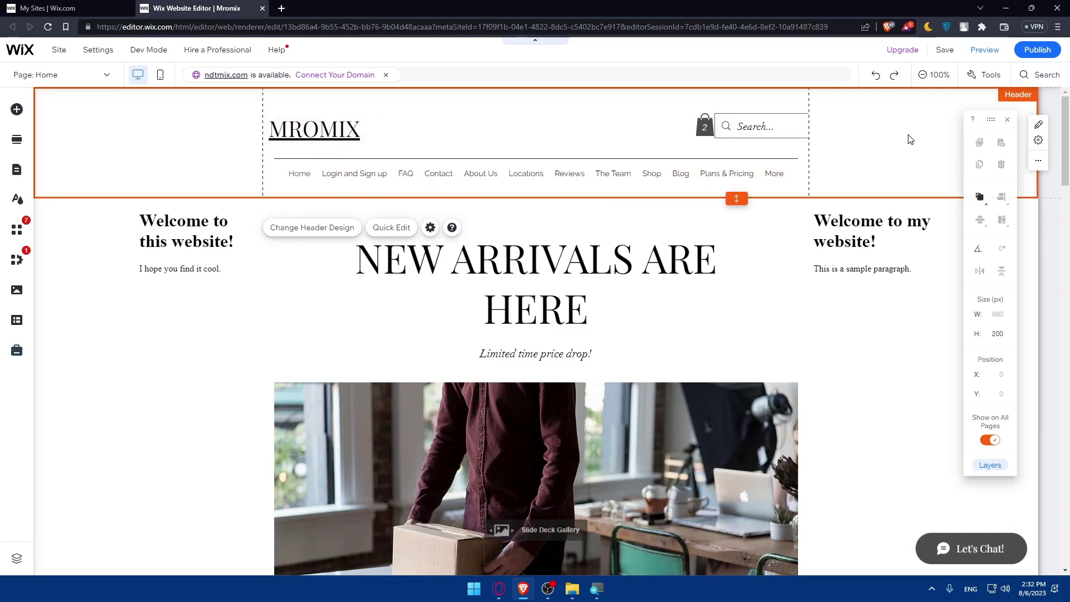
- Hide the floating toolbar and preview the Mromix site on desktop
left_click(1007, 119)
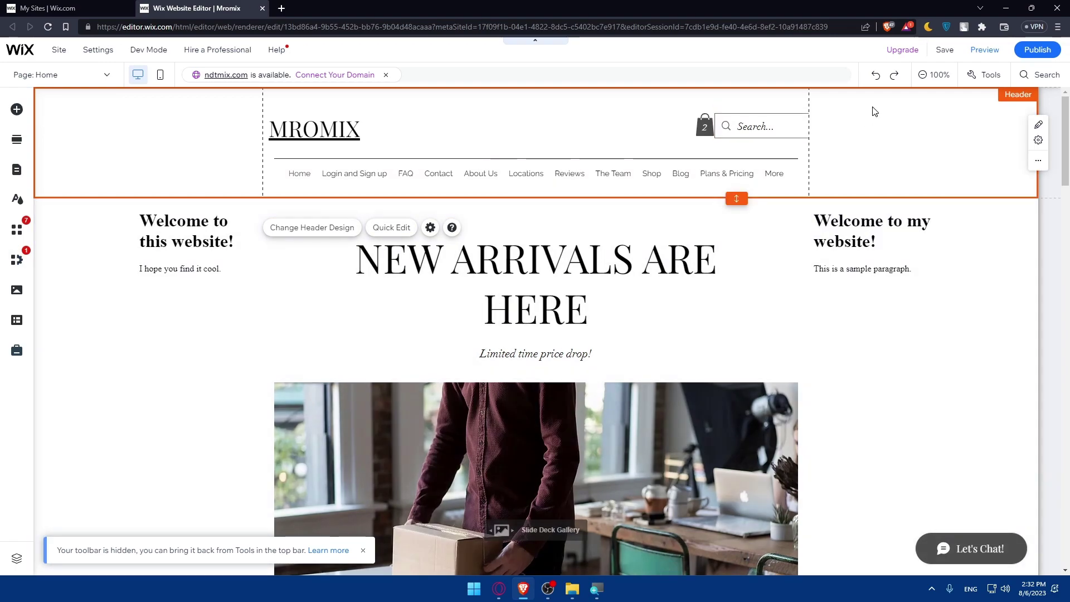
left_click(993, 54)
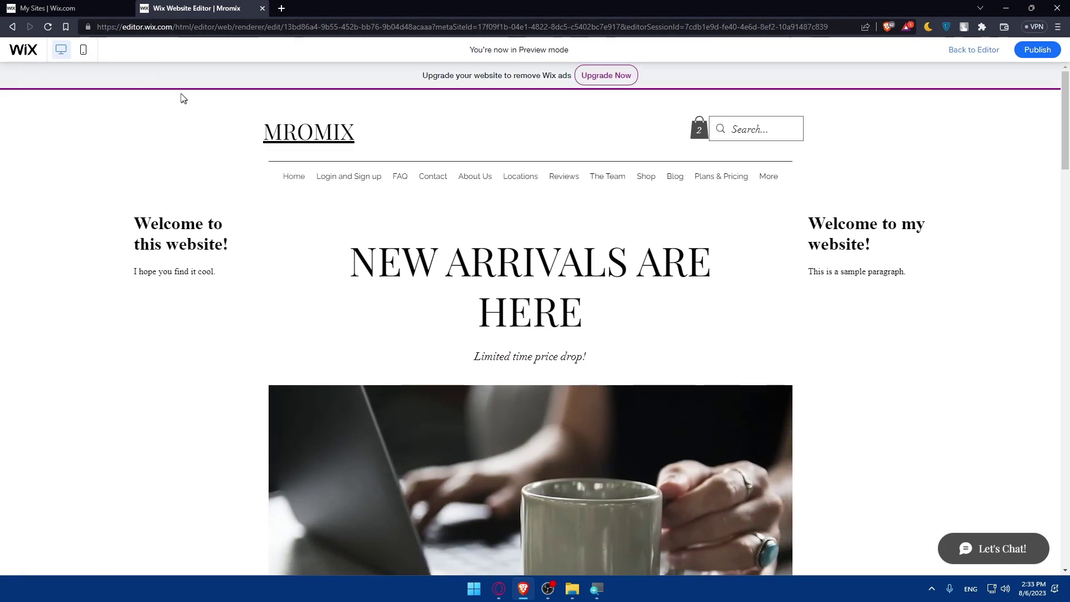
- Scroll through the Mromix home page in mobile preview, then go back to the editor
left_click(84, 53)
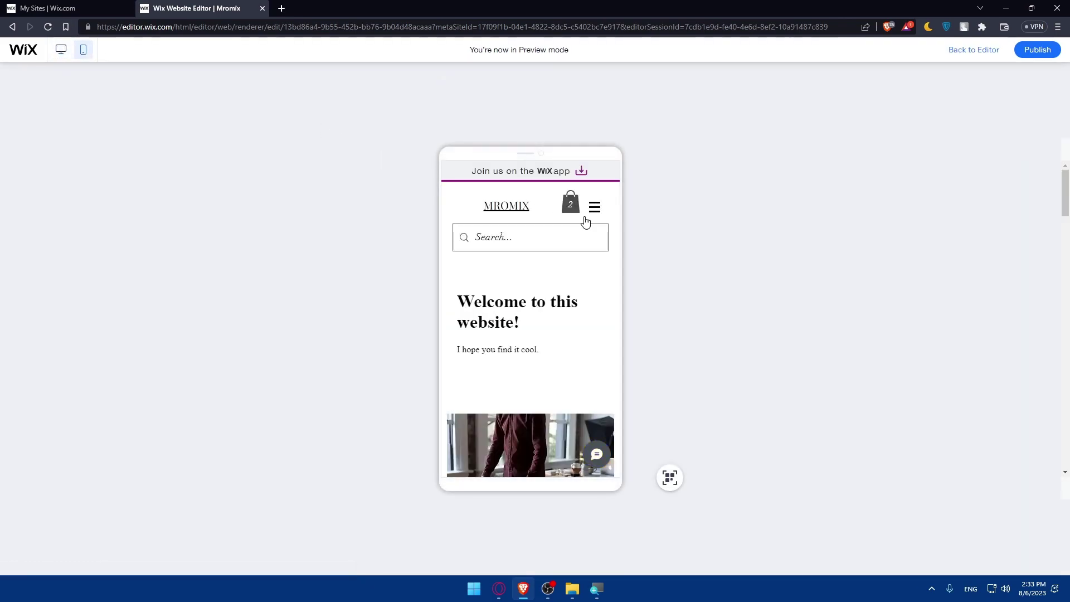
scroll(585, 220, "down", 6)
scroll(586, 215, "down", 3)
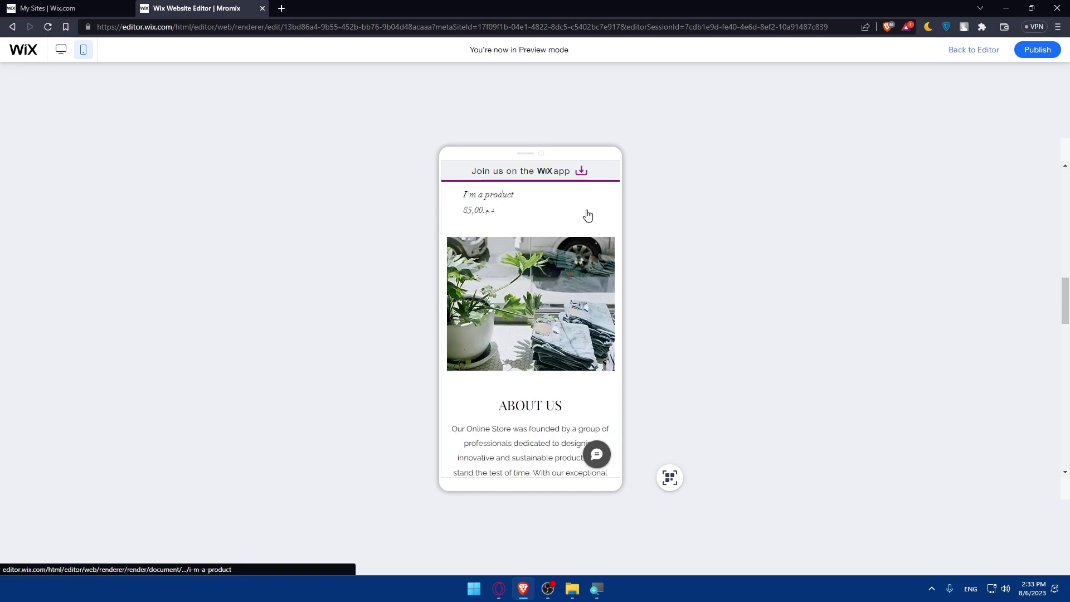
scroll(585, 215, "up", 10)
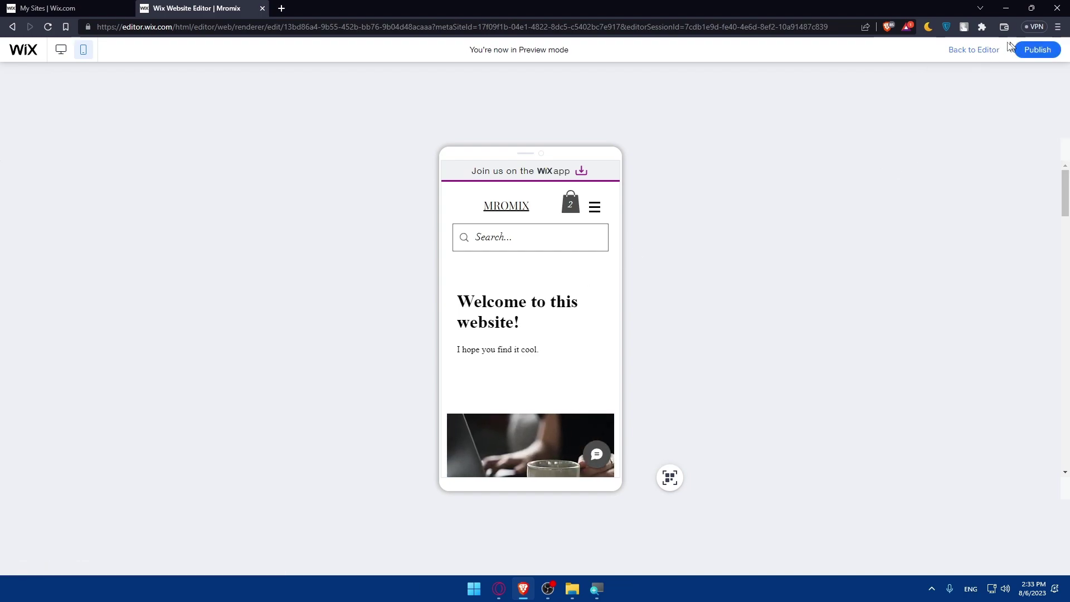
left_click(982, 52)
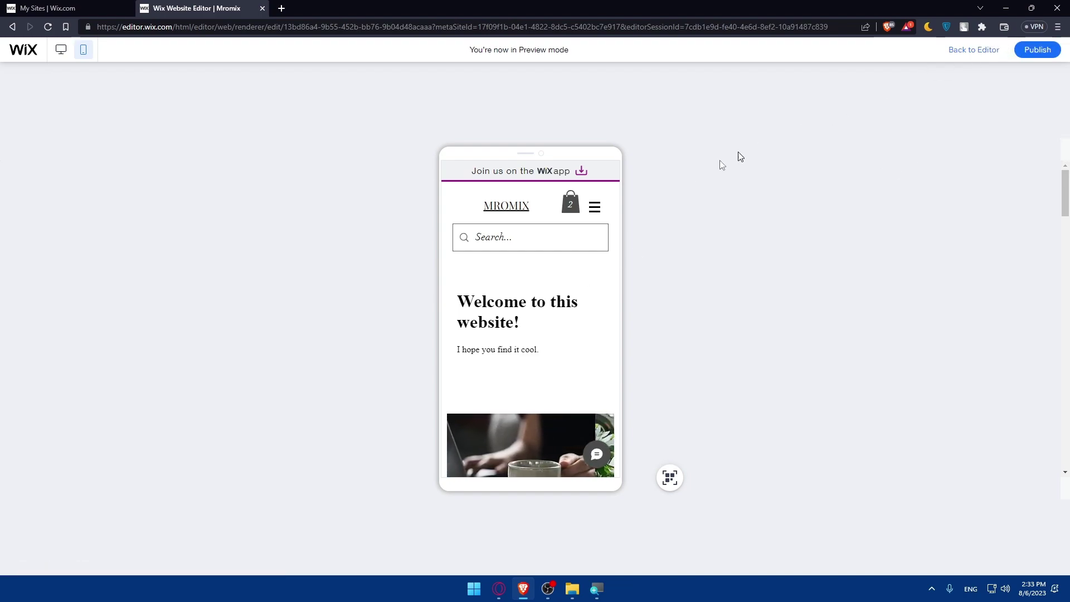